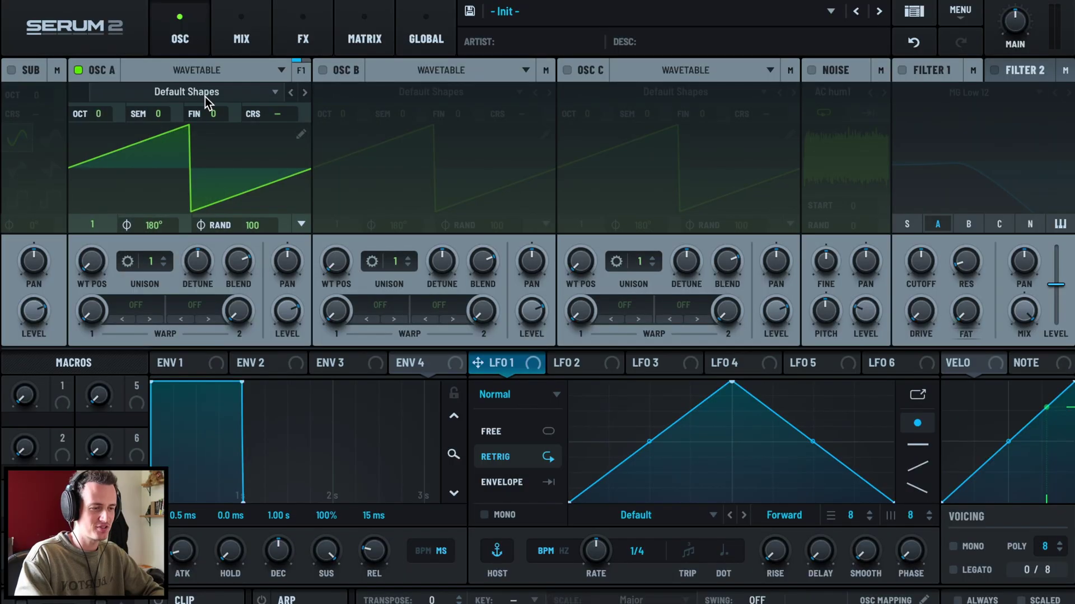
Step: Load Harsh Harm into oscillator A and Morpheus into oscillator B, two octaves down
{"action": "left_click", "coordinate": [205, 96]}
{"action": "mouse_move", "coordinate": [137, 153]}
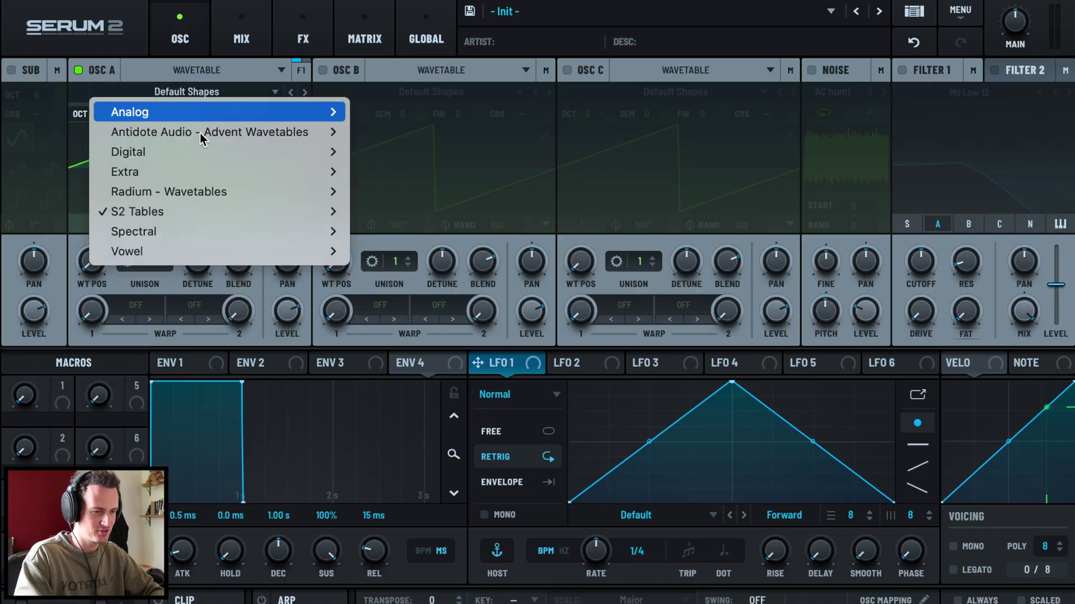
{"action": "mouse_move", "coordinate": [385, 174]}
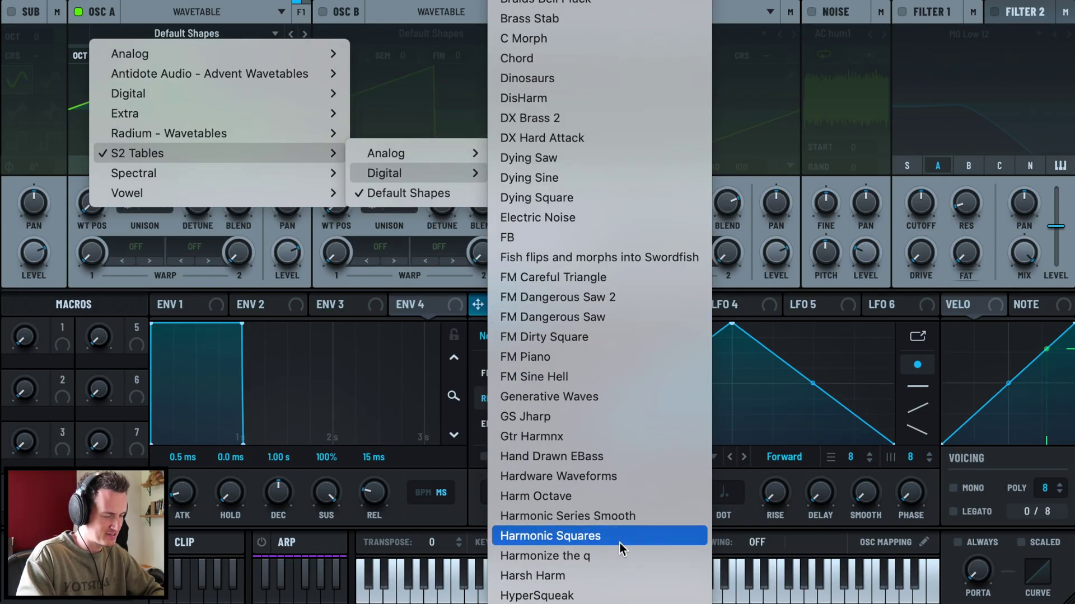
{"action": "left_click", "coordinate": [572, 576]}
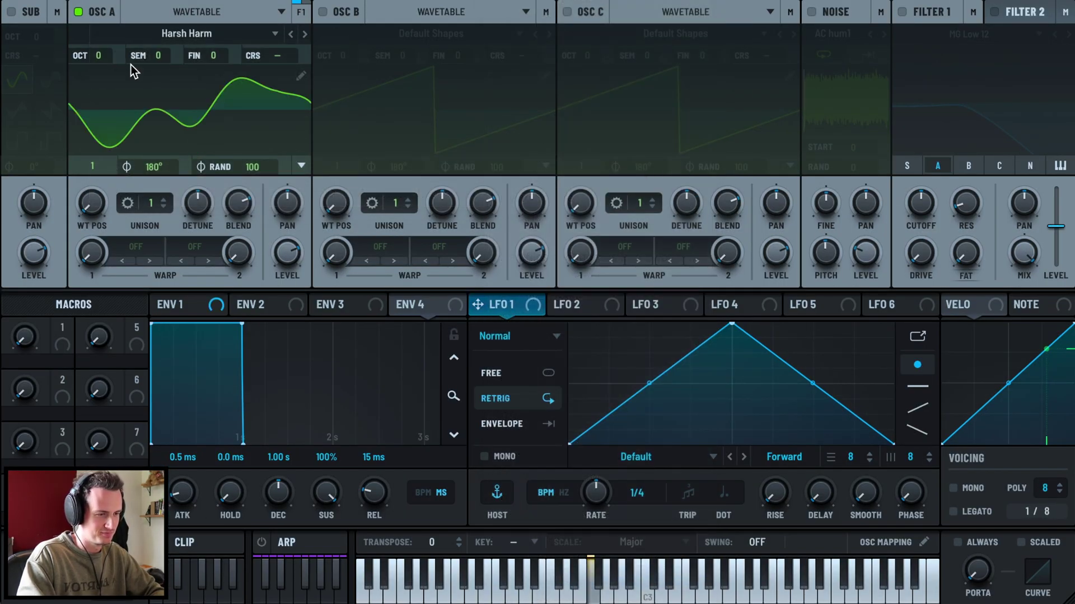
{"action": "mouse_move", "coordinate": [98, 56]}
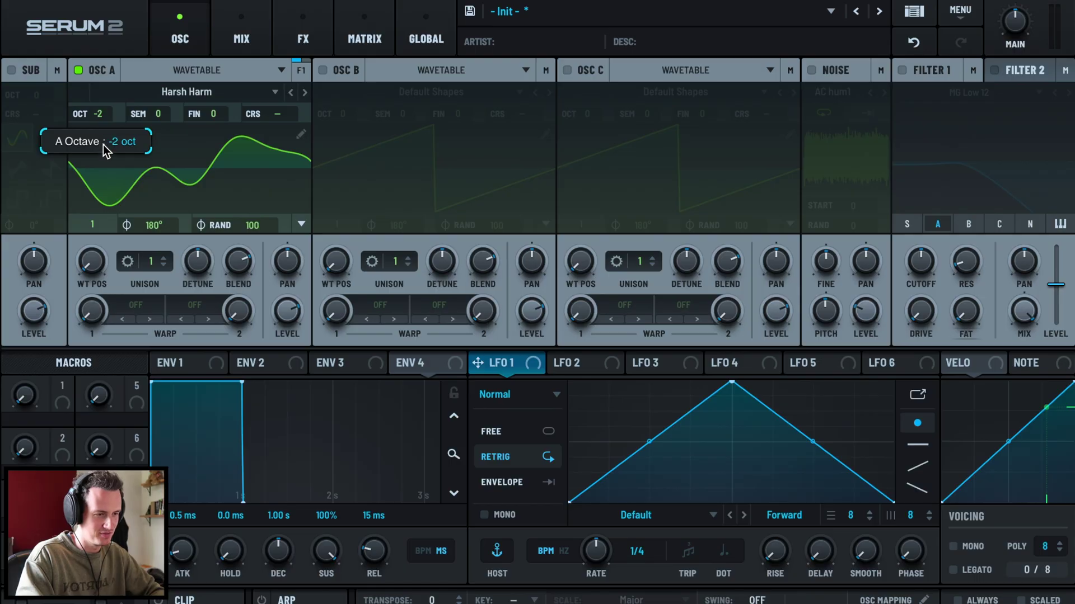
{"action": "left_click", "coordinate": [324, 71]}
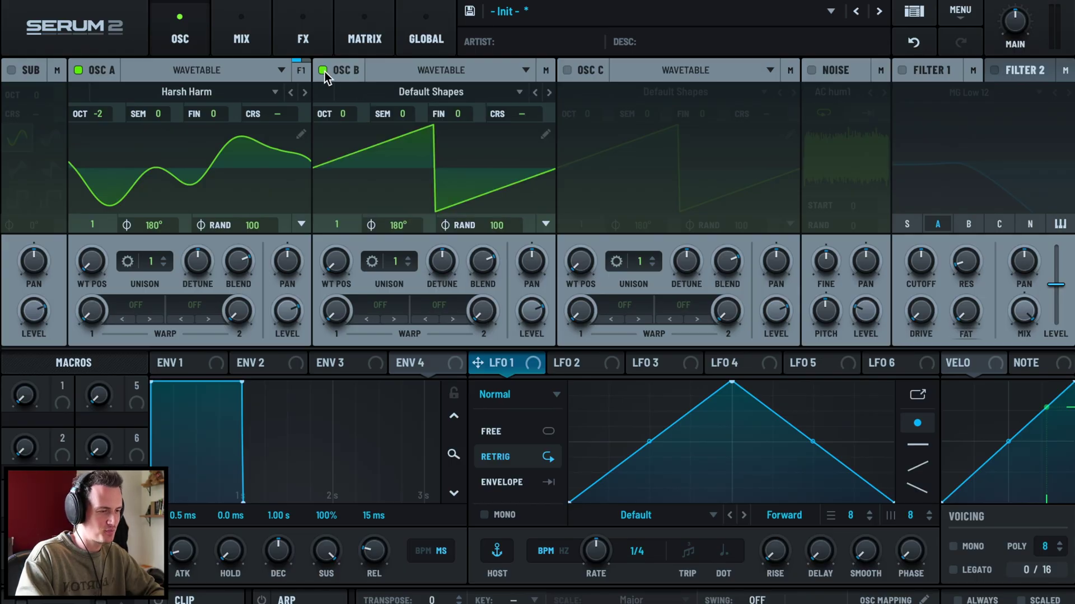
{"action": "left_click", "coordinate": [431, 91]}
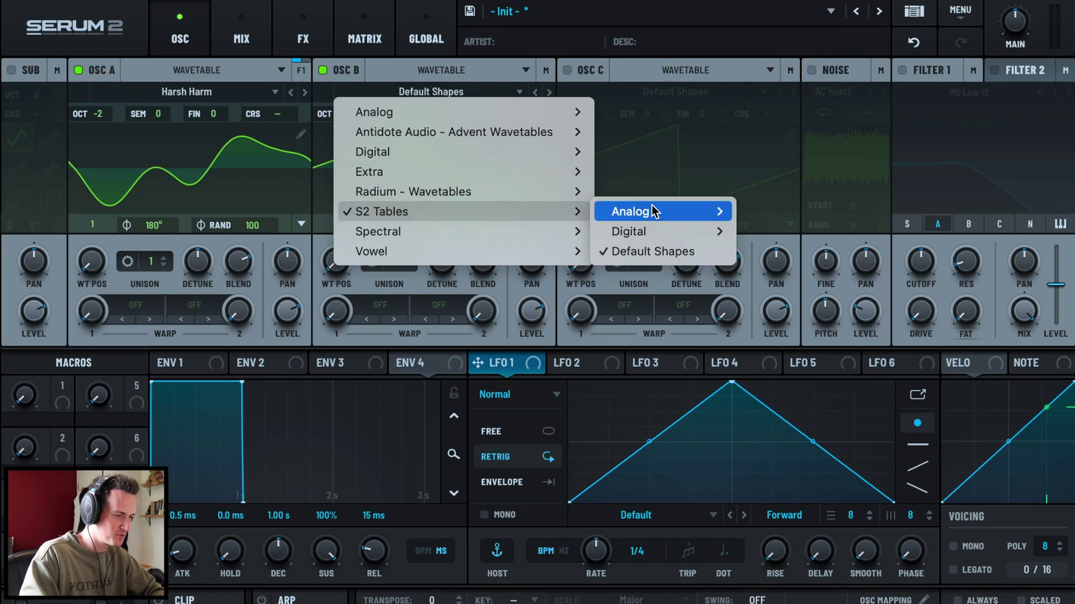
{"action": "mouse_move", "coordinate": [628, 233]}
{"action": "scroll", "coordinate": [816, 358], "scroll_direction": "down", "scroll_amount": 5}
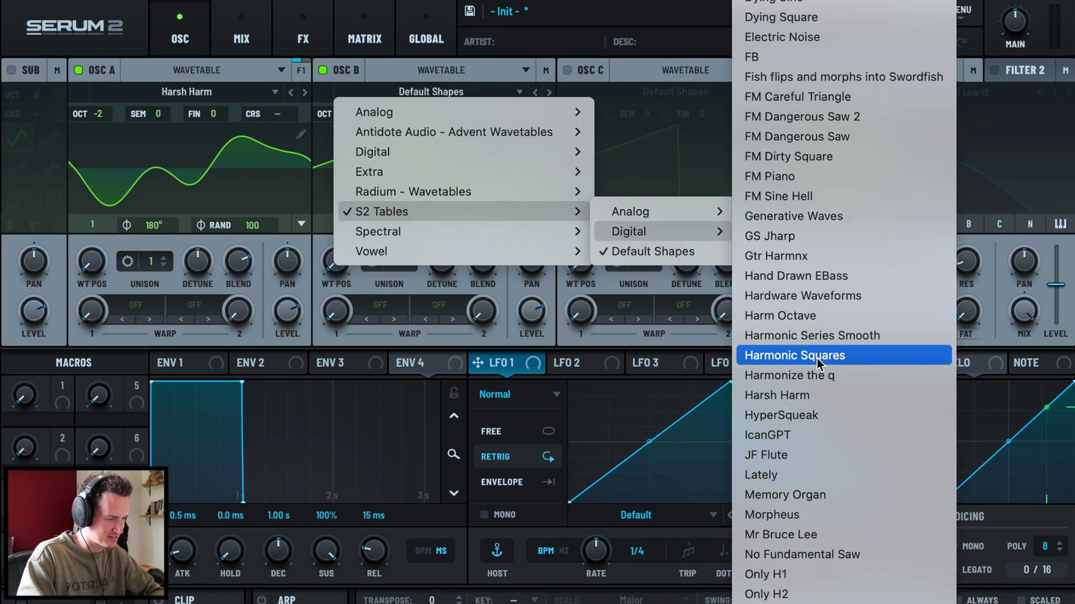
{"action": "left_click", "coordinate": [792, 498]}
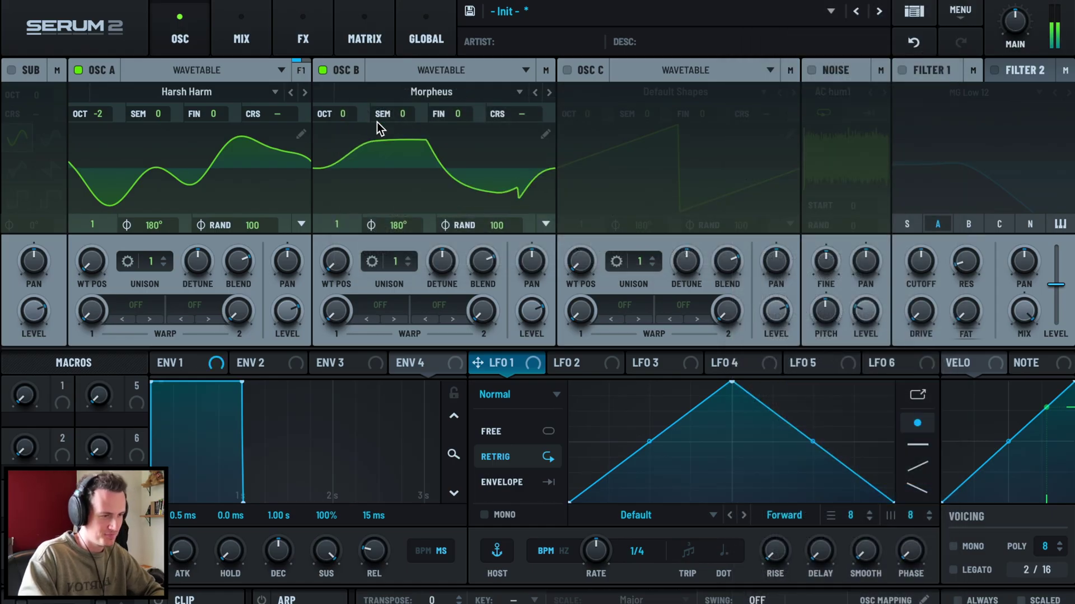
{"action": "left_click_drag", "start_coordinate": [348, 117], "coordinate": [348, 149]}
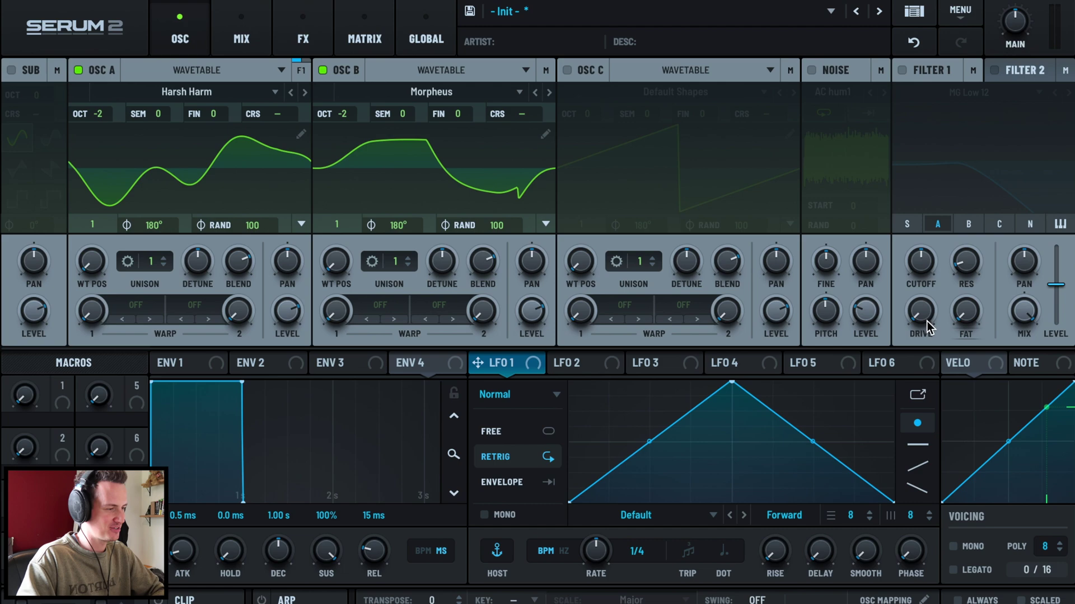
Step: Enable oscillator C, adjust its level and set unison to three voices
{"action": "left_click", "coordinate": [568, 70]}
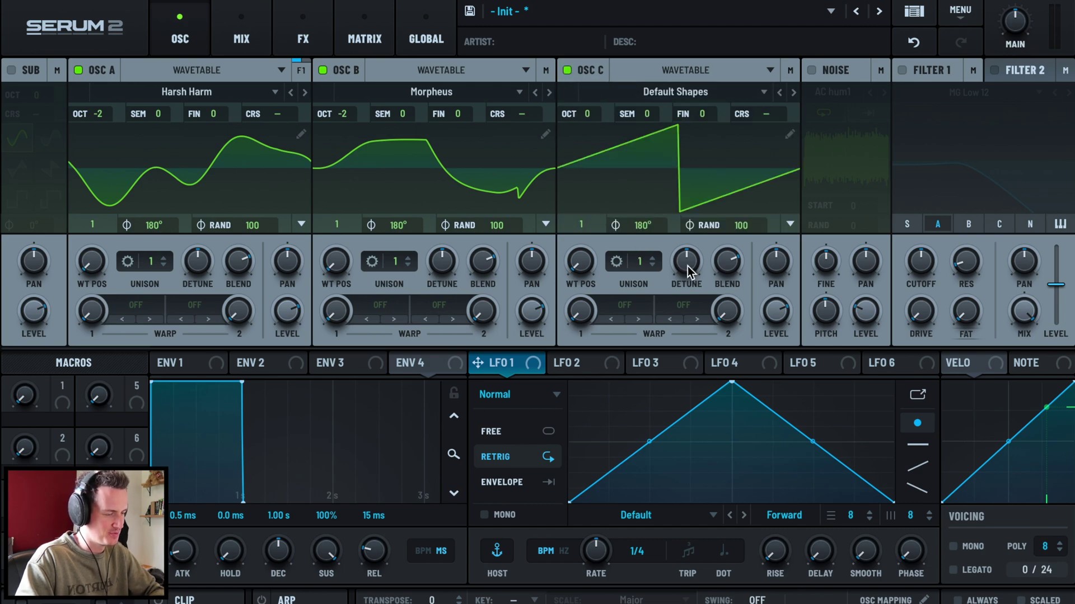
{"action": "left_click_drag", "start_coordinate": [786, 321], "coordinate": [781, 323]}
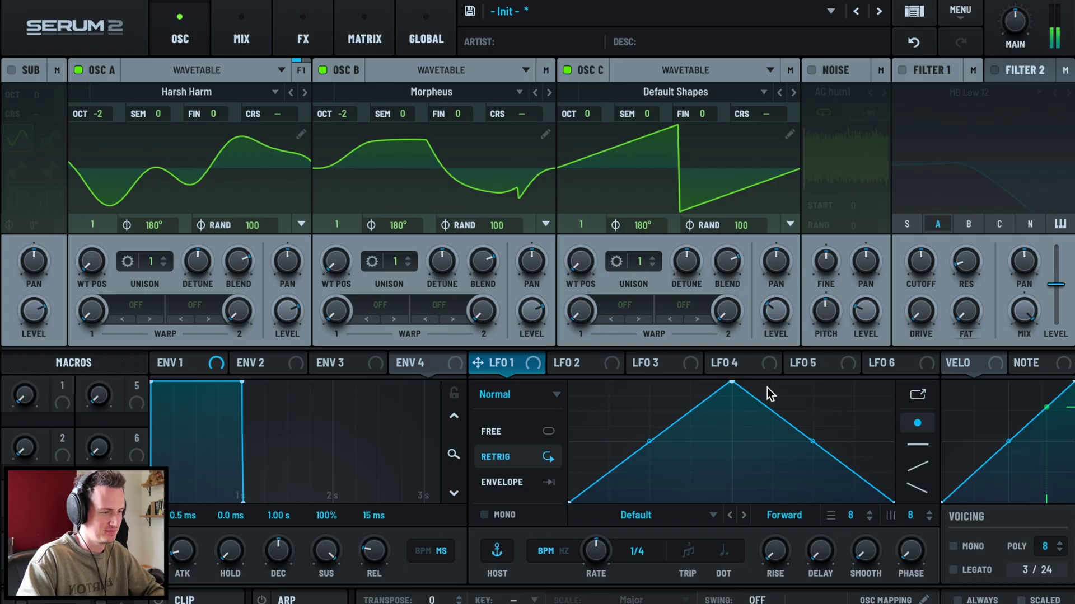
{"action": "left_click_drag", "start_coordinate": [640, 269], "coordinate": [648, 254]}
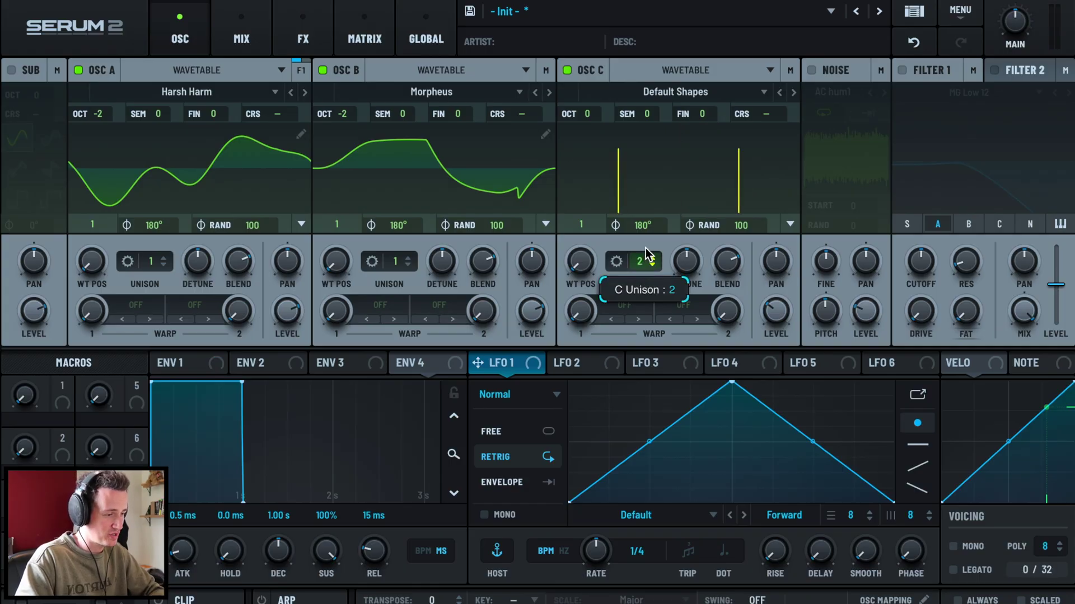
Step: Enable noise and a High 24 filter 1 fed only by the noise layer
{"action": "left_click", "coordinate": [812, 71]}
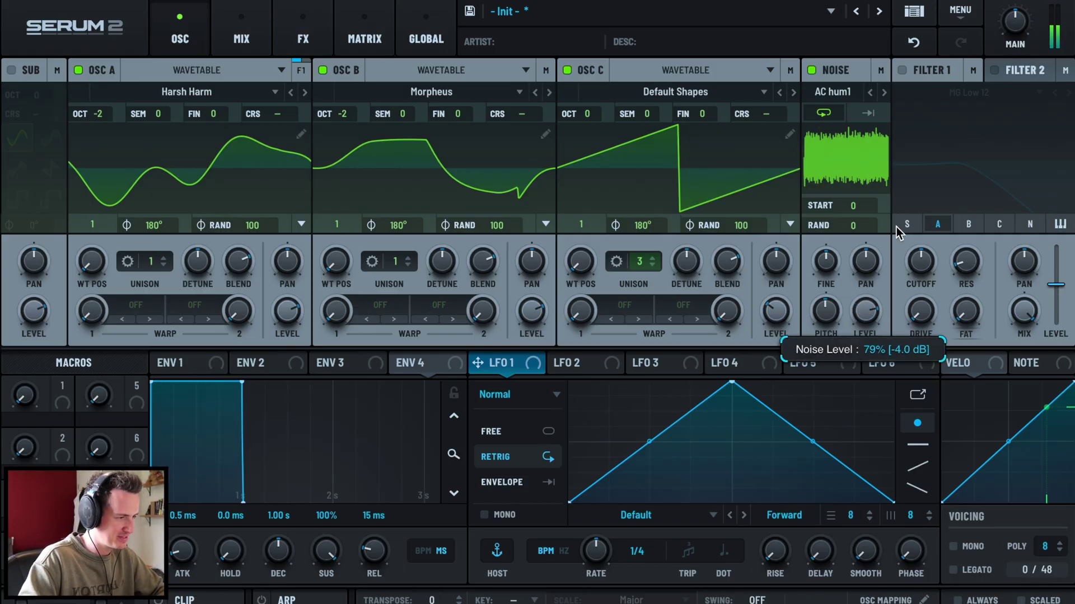
{"action": "left_click", "coordinate": [902, 71]}
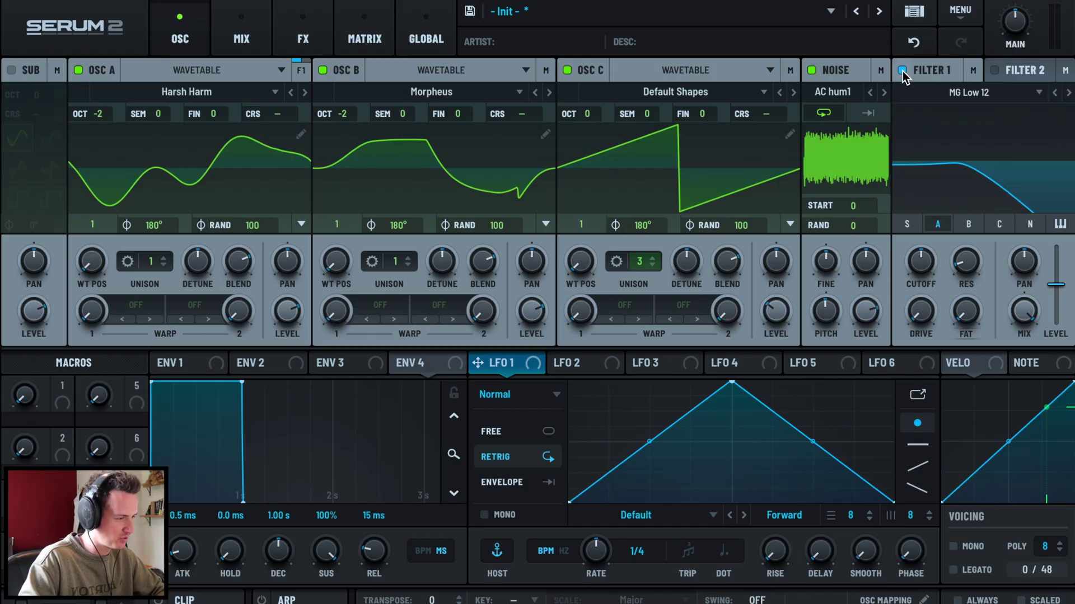
{"action": "left_click", "coordinate": [937, 227]}
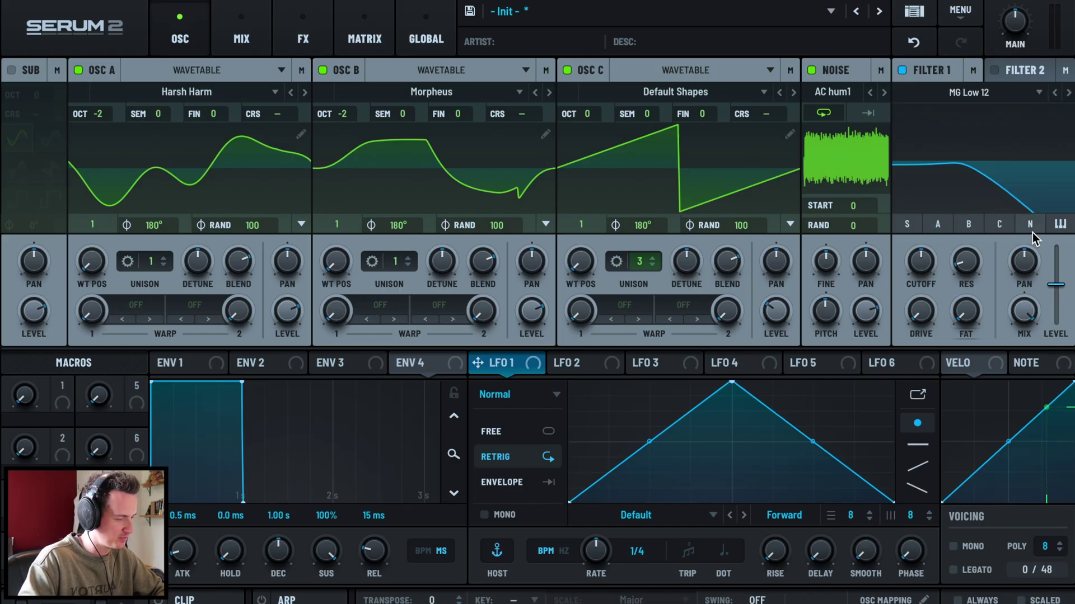
{"action": "left_click", "coordinate": [966, 93]}
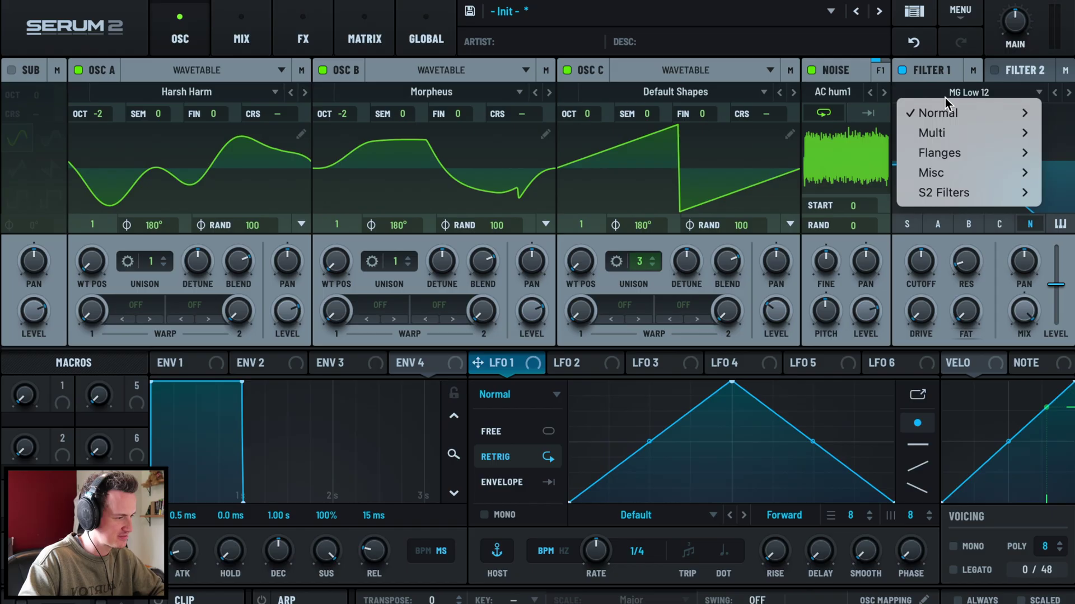
{"action": "left_click", "coordinate": [1067, 93]}
Step: Raise the filter cutoff to about 1108 Hz and lower the noise level
{"action": "mouse_move", "coordinate": [921, 263]}
{"action": "left_mouse_down"}
{"action": "mouse_move", "coordinate": [929, 244]}
{"action": "mouse_move", "coordinate": [935, 257]}
{"action": "left_mouse_up"}
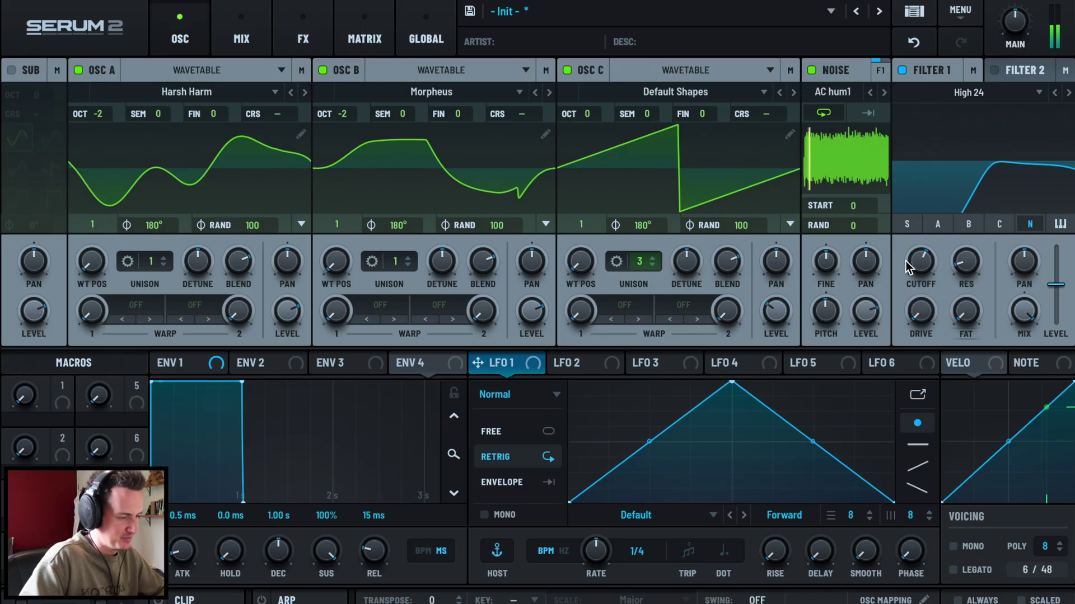
{"action": "left_click_drag", "start_coordinate": [930, 256], "coordinate": [927, 262]}
{"action": "left_click_drag", "start_coordinate": [854, 306], "coordinate": [848, 362]}
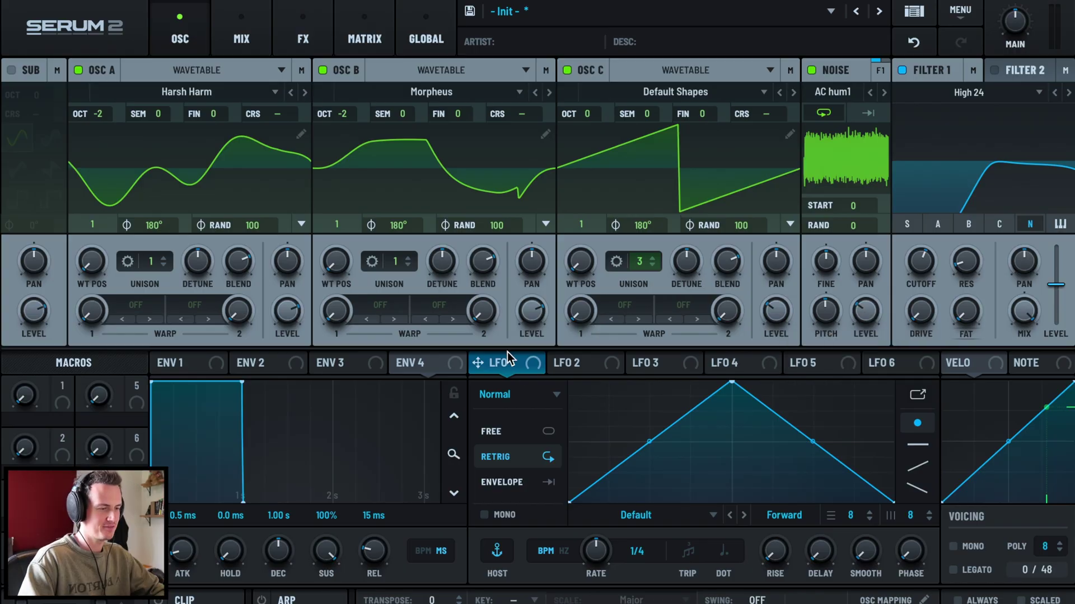
Step: Modulate oscillator B's wavetable position 19 with LFO 1 at a 1/2 rate
{"action": "left_click_drag", "start_coordinate": [970, 137], "coordinate": [731, 71]}
{"action": "left_click_drag", "start_coordinate": [383, 336], "coordinate": [336, 266]}
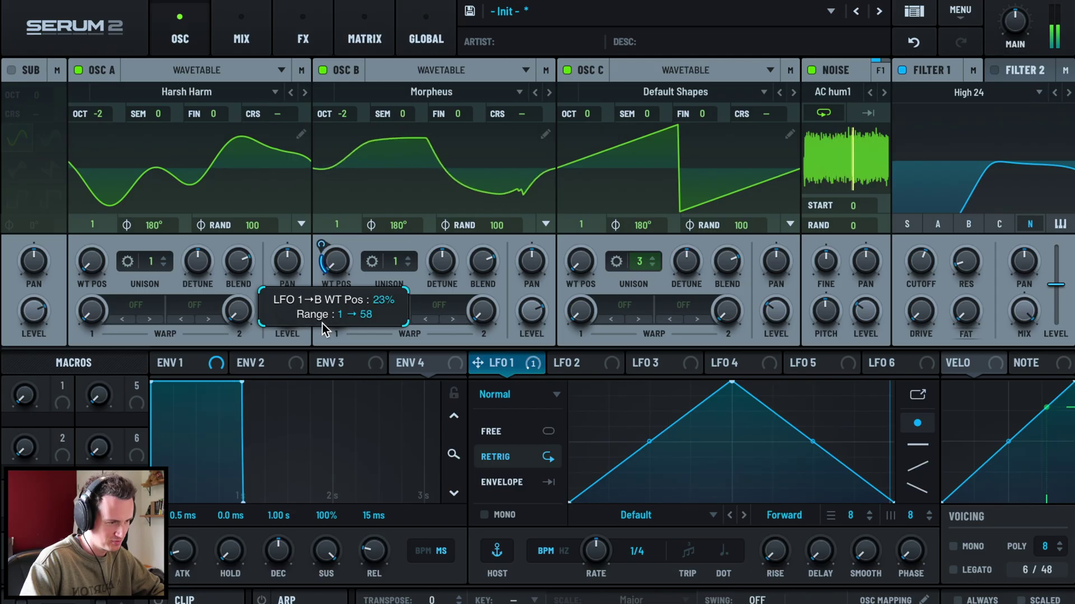
{"action": "left_click_drag", "start_coordinate": [338, 266], "coordinate": [338, 256]}
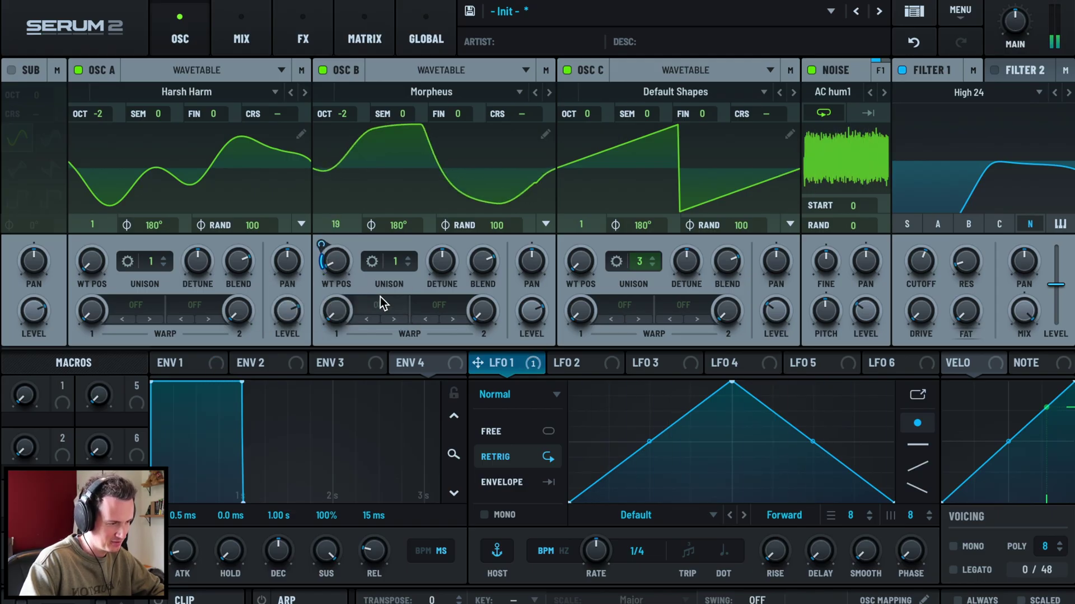
{"action": "left_click_drag", "start_coordinate": [595, 551], "coordinate": [591, 568]}
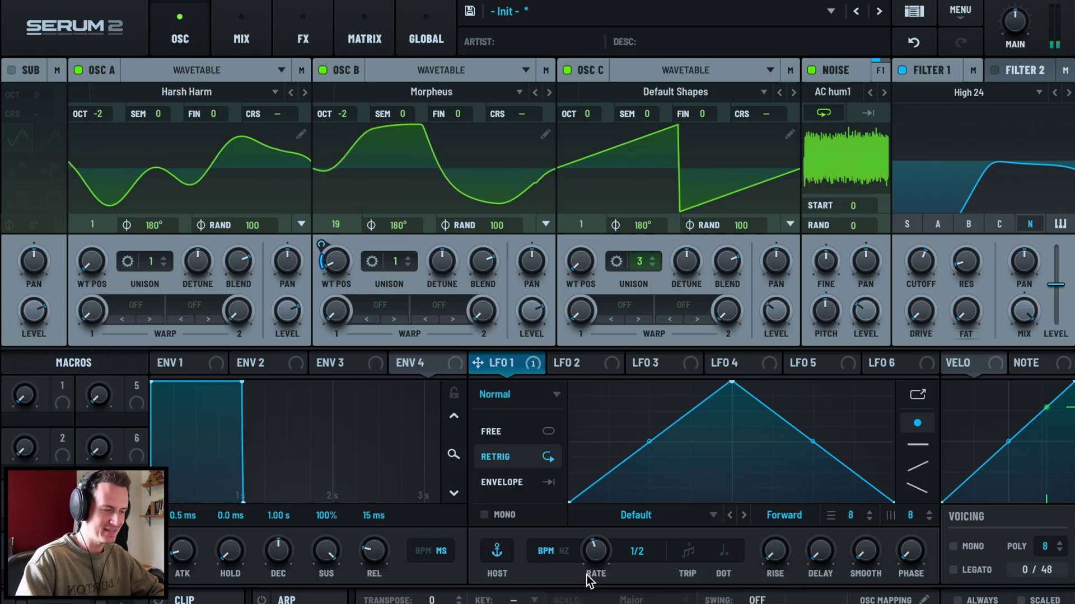
{"action": "left_click", "coordinate": [571, 363]}
Step: Detune oscillator B's fine tuning up to 50 cents
{"action": "mouse_move", "coordinate": [462, 119]}
{"action": "left_mouse_down"}
{"action": "mouse_move", "coordinate": [482, 68]}
{"action": "mouse_move", "coordinate": [481, 76]}
{"action": "left_mouse_up"}
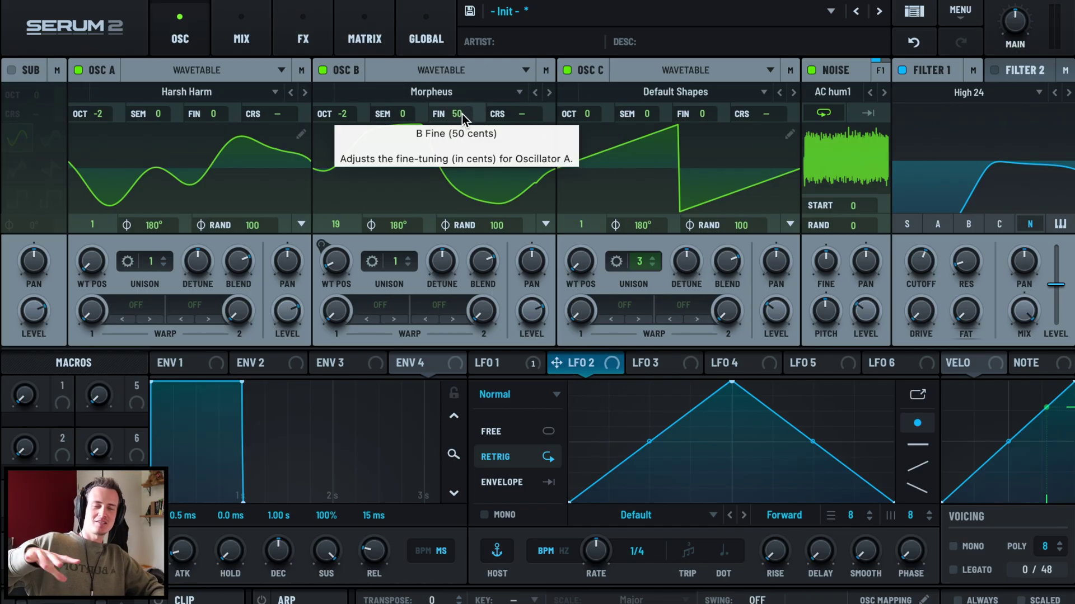
{"action": "mouse_move", "coordinate": [457, 113]}
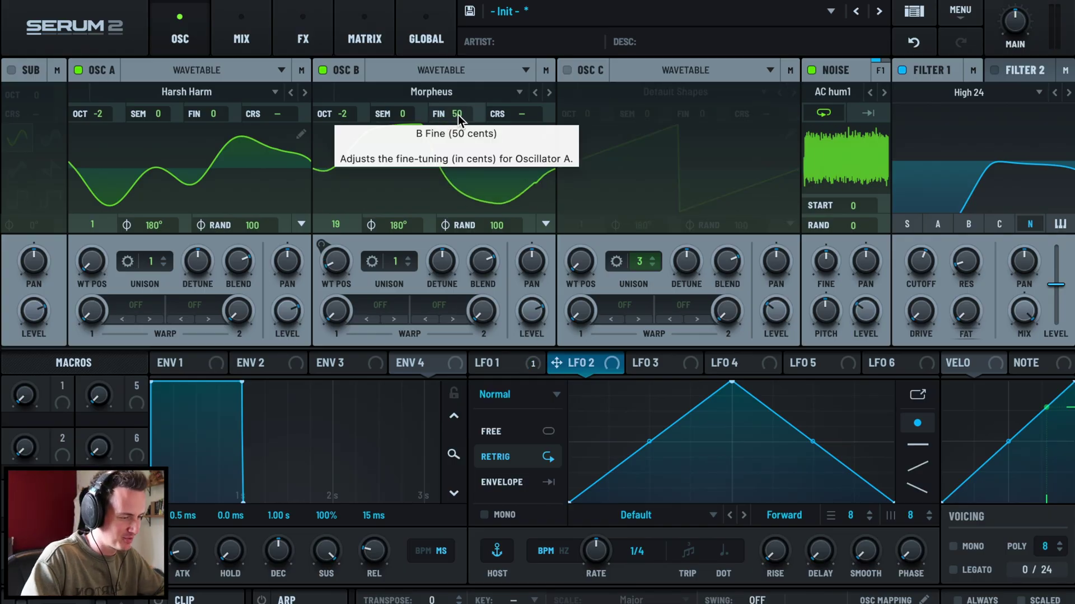
{"action": "left_click_drag", "start_coordinate": [458, 115], "coordinate": [446, 168]}
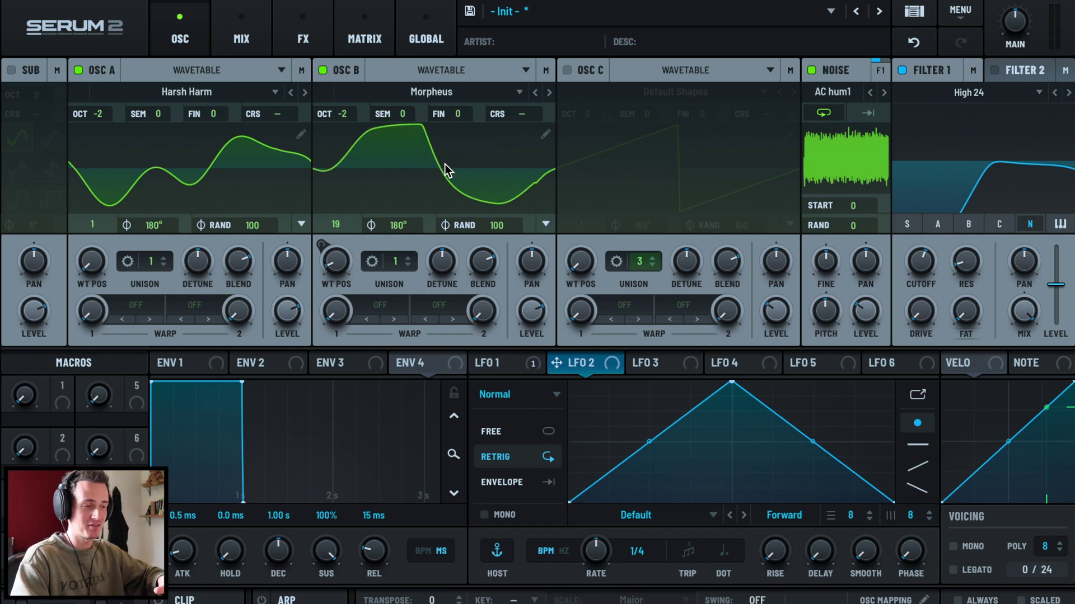
{"action": "left_click_drag", "start_coordinate": [465, 118], "coordinate": [492, 84]}
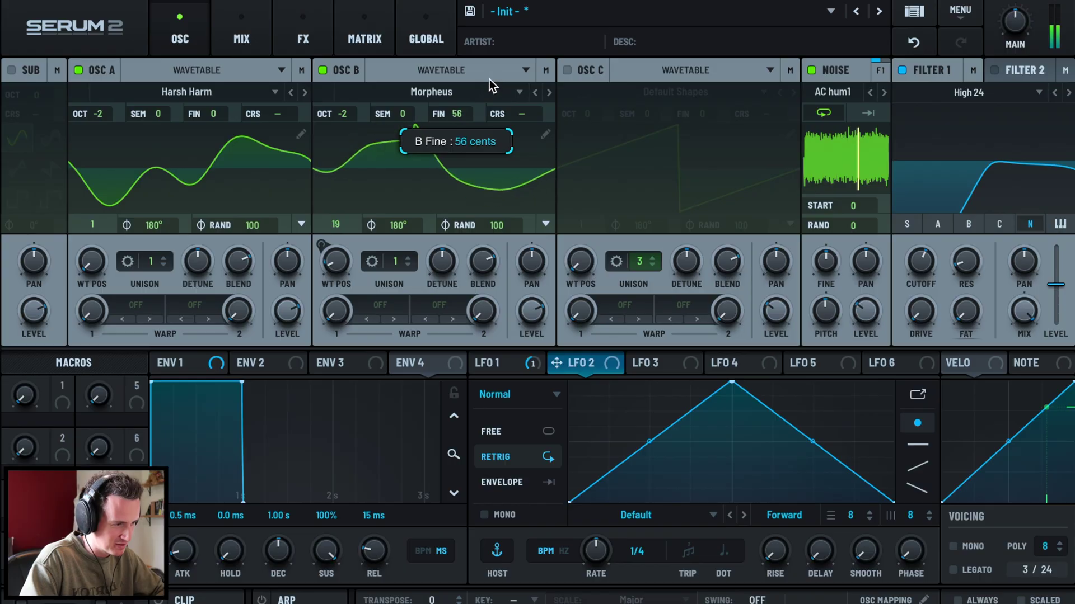
{"action": "left_click_drag", "start_coordinate": [491, 84], "coordinate": [491, 90]}
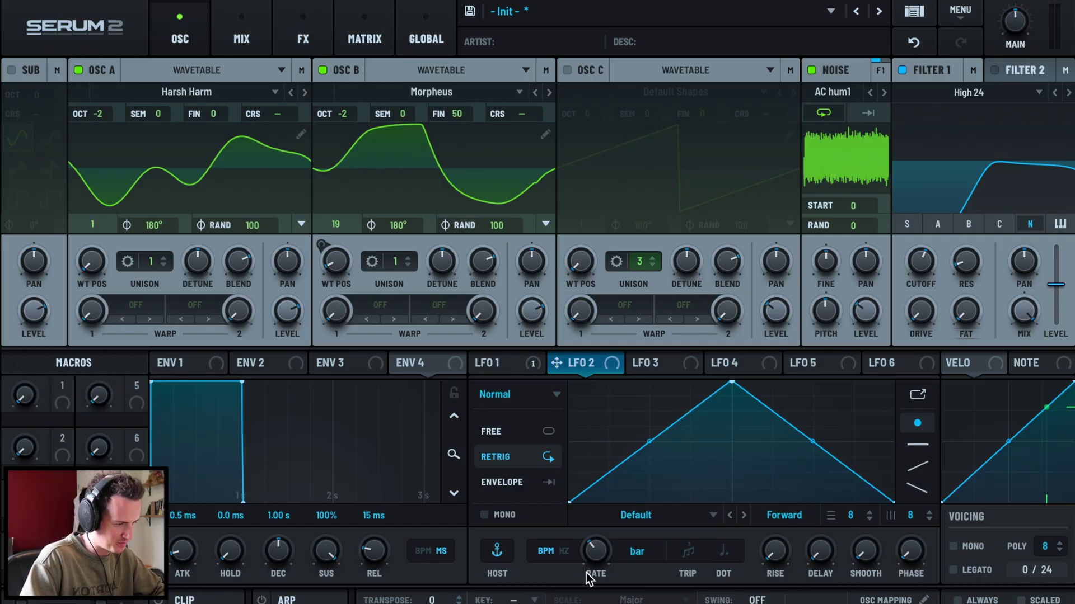
Step: Set LFO 2 to a 2-bar rate on oscillator B's fine tuning, and re-enable oscillator C
{"action": "left_click_drag", "start_coordinate": [593, 558], "coordinate": [591, 566]}
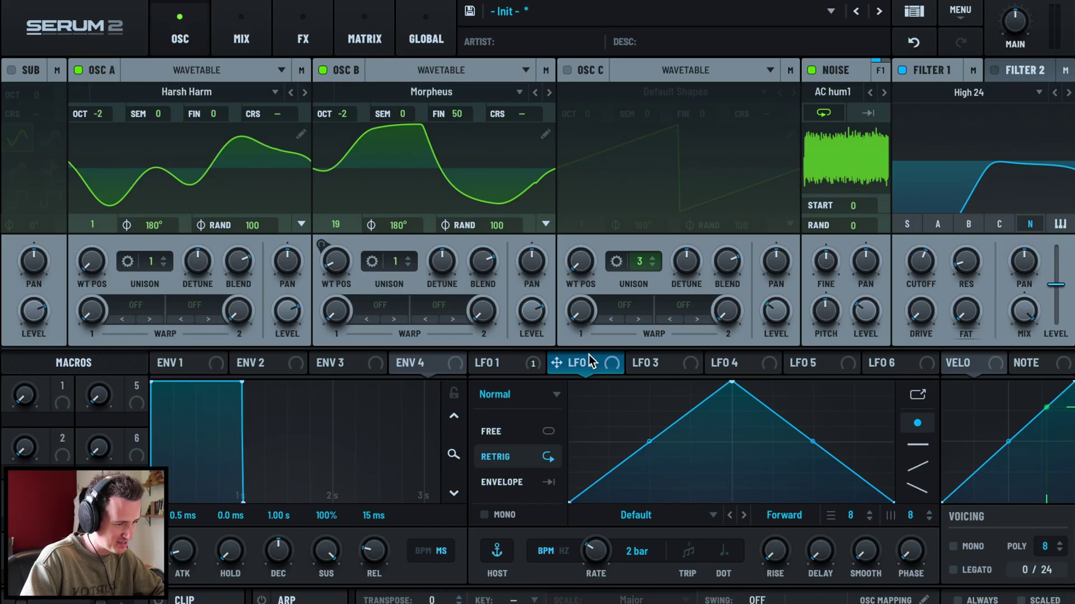
{"action": "mouse_move", "coordinate": [558, 362]}
{"action": "left_mouse_down"}
{"action": "mouse_move", "coordinate": [479, 111]}
{"action": "mouse_move", "coordinate": [479, 132]}
{"action": "left_mouse_up"}
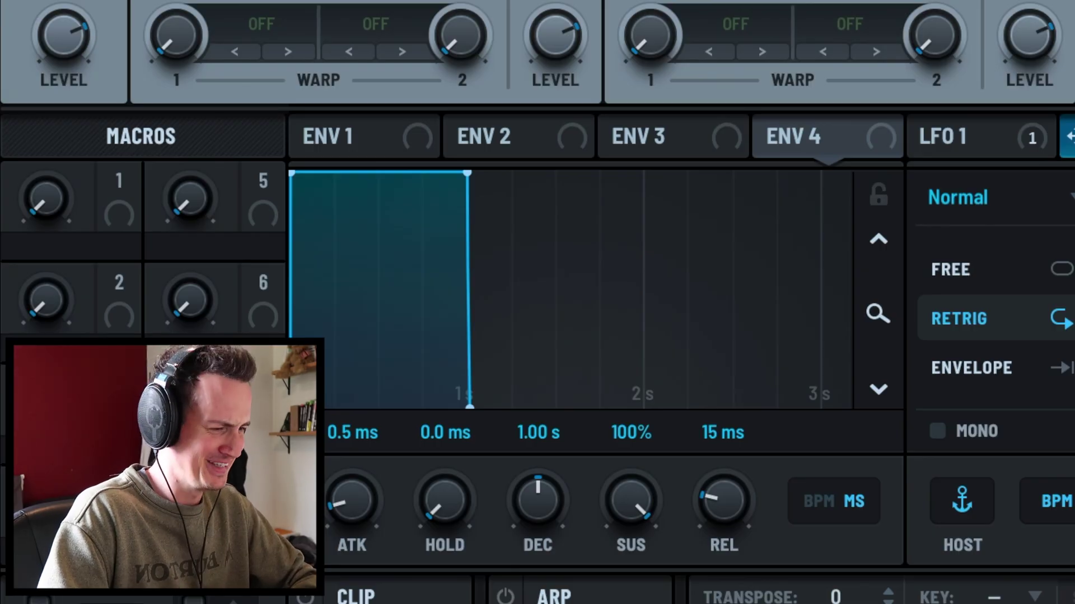
{"action": "left_click", "coordinate": [568, 70]}
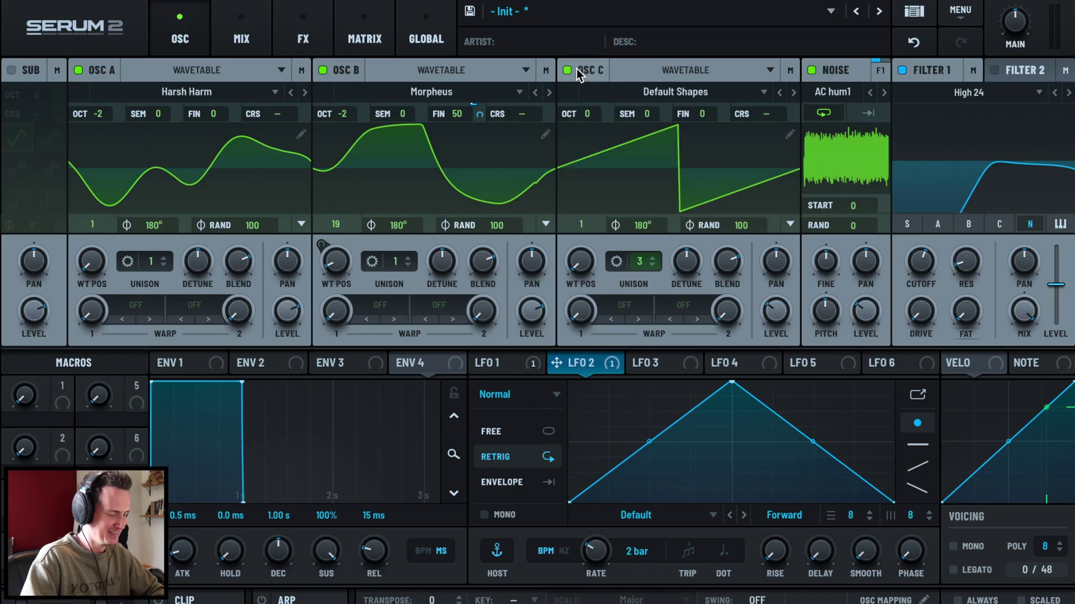
Step: Add a distortion on the effects page with drive at 75%
{"action": "left_click", "coordinate": [316, 14]}
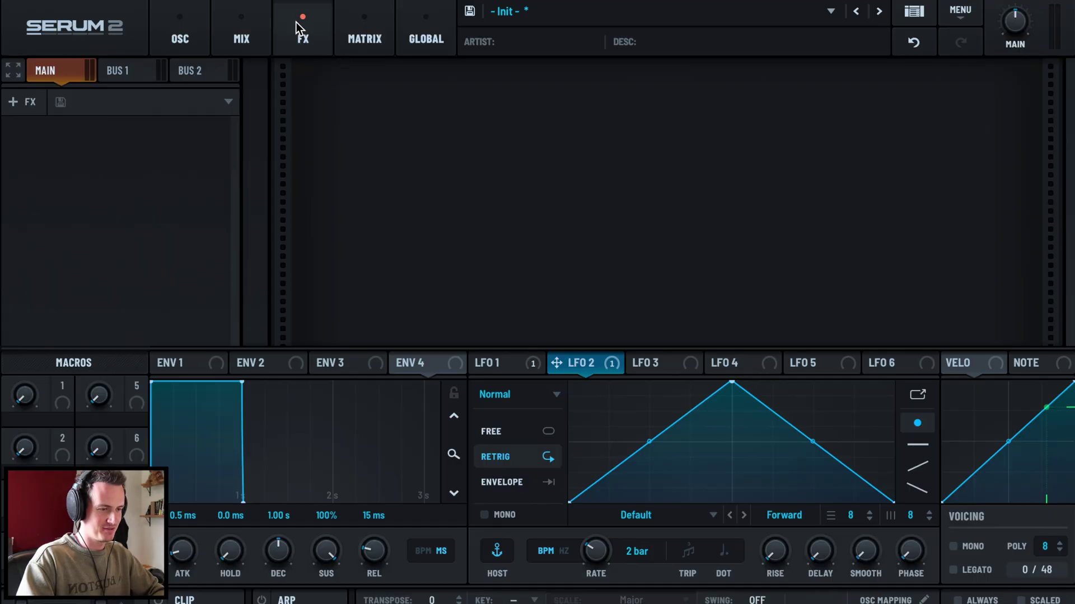
{"action": "left_click", "coordinate": [13, 102]}
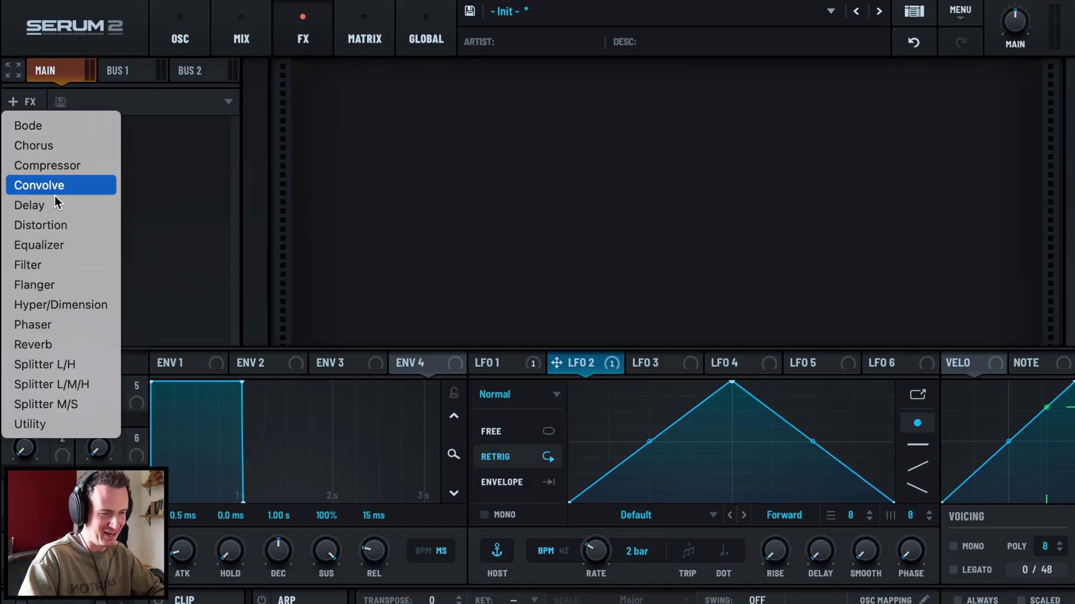
{"action": "left_click", "coordinate": [41, 225]}
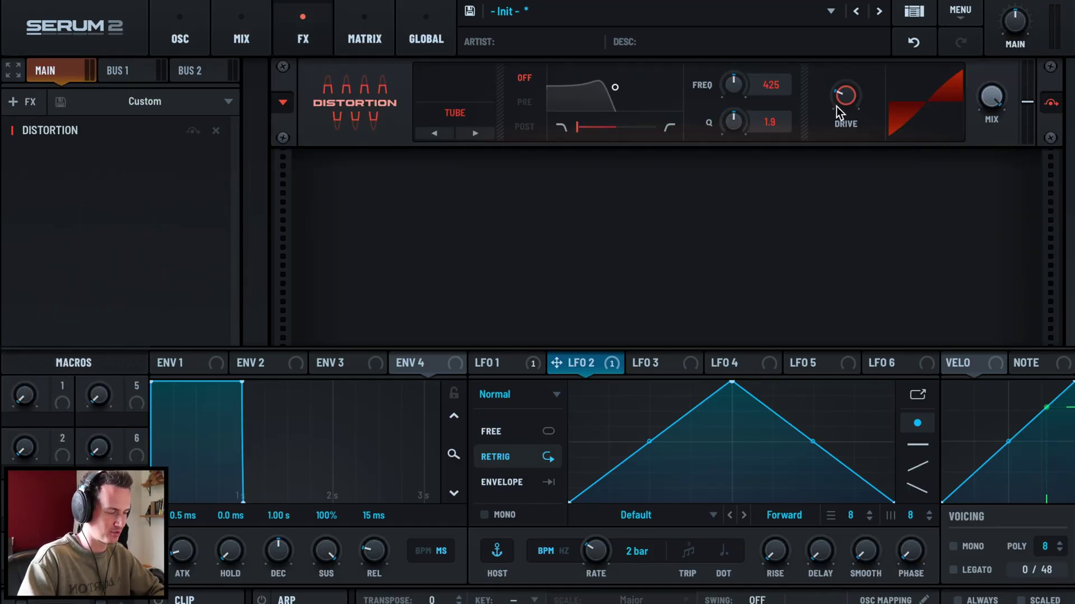
{"action": "left_click_drag", "start_coordinate": [845, 107], "coordinate": [850, 70]}
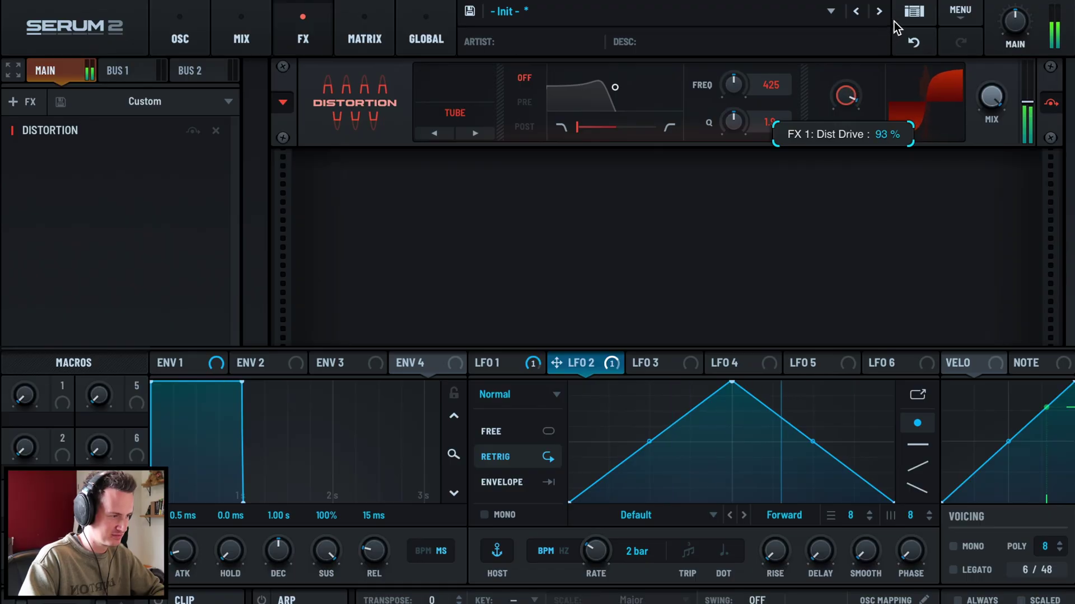
Step: Add a multiband compressor with high band 8.0, low band 4.1 and 74% mix
{"action": "left_click", "coordinate": [28, 103]}
{"action": "left_click", "coordinate": [88, 175]}
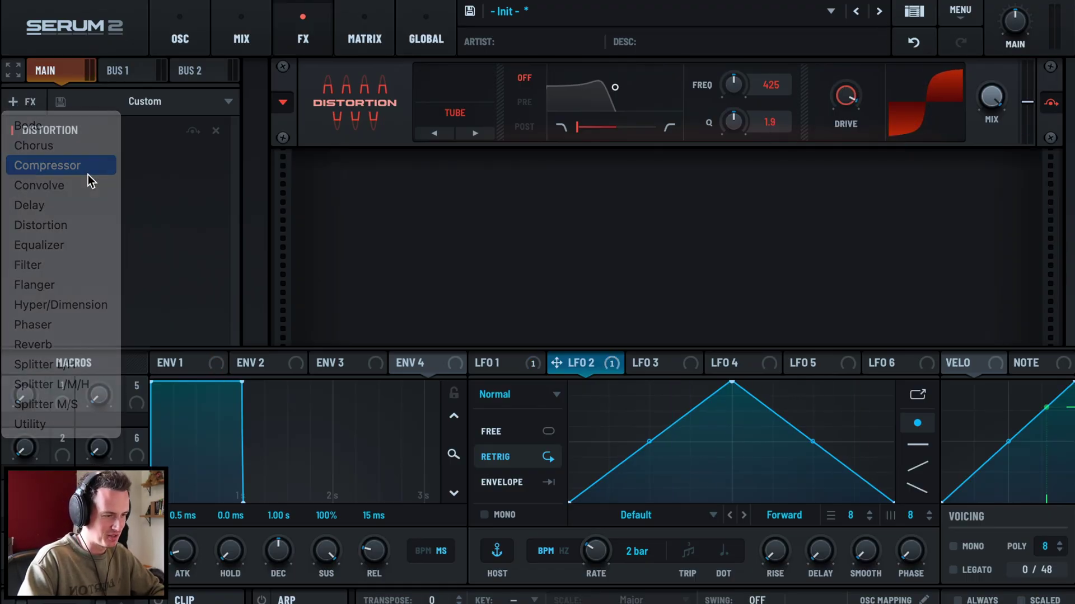
{"action": "left_click", "coordinate": [450, 220]}
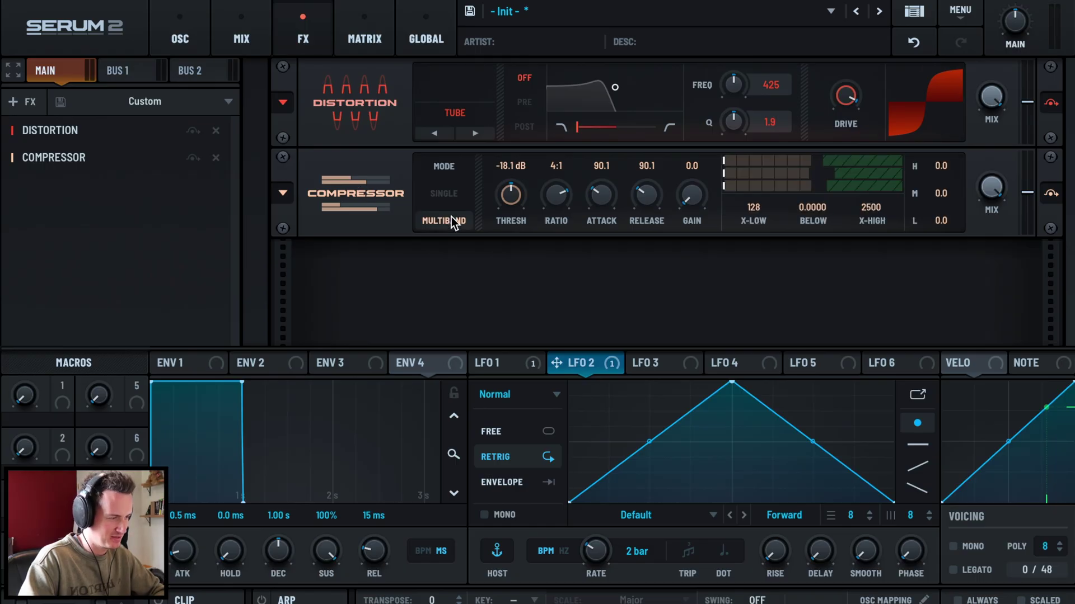
{"action": "double_click", "coordinate": [940, 165]}
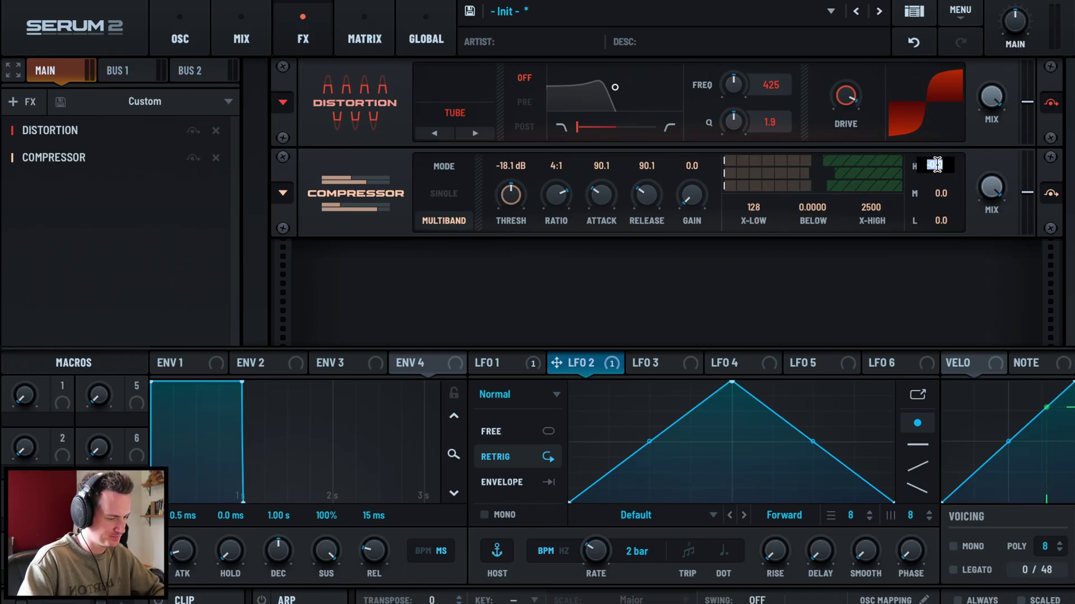
{"action": "type", "text": "8"}
{"action": "key", "text": "Return"}
{"action": "double_click", "coordinate": [941, 220]}
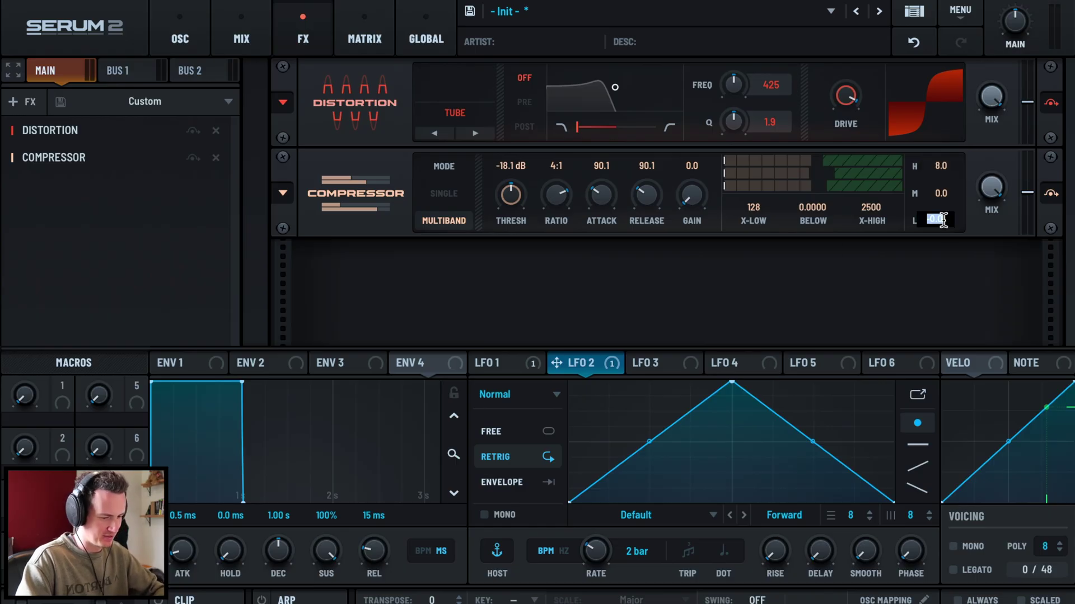
{"action": "type", "text": "4.1"}
{"action": "key", "text": "Return"}
{"action": "left_click_drag", "start_coordinate": [996, 193], "coordinate": [989, 240]}
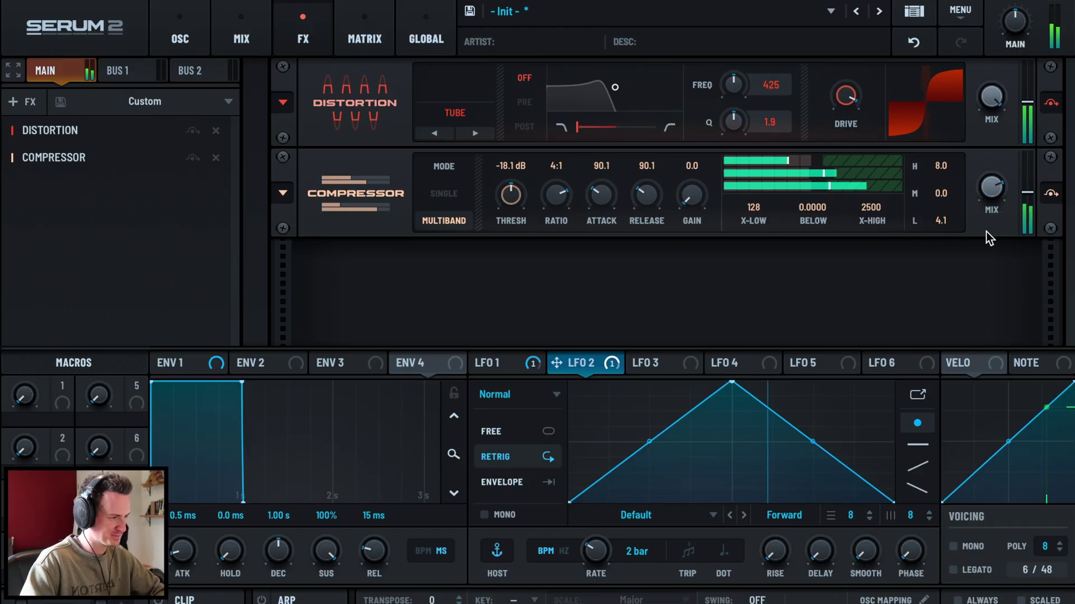
Step: Add a chorus after the compressor, sweeping its mix before settling at a low wet level
{"action": "left_click", "coordinate": [26, 100]}
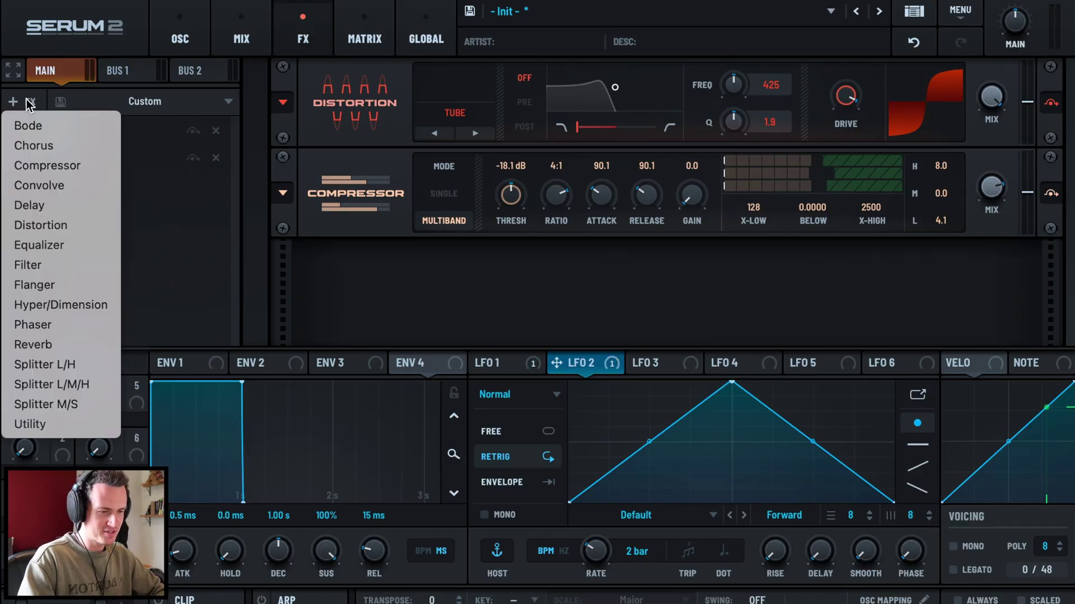
{"action": "left_click", "coordinate": [64, 148]}
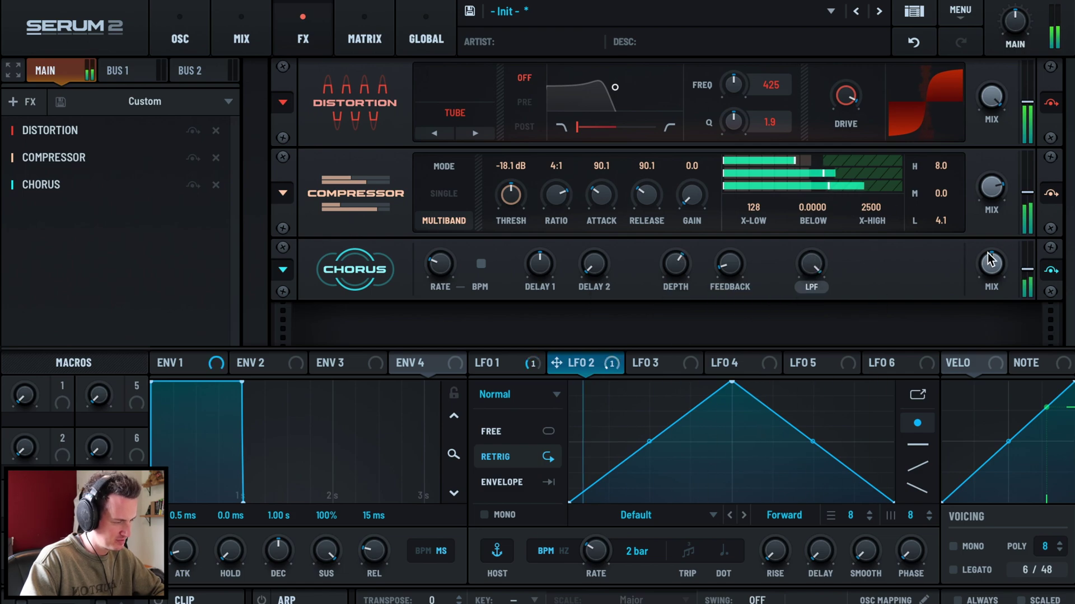
{"action": "left_click_drag", "start_coordinate": [991, 263], "coordinate": [949, 406]}
{"action": "left_click_drag", "start_coordinate": [991, 267], "coordinate": [1070, 122]}
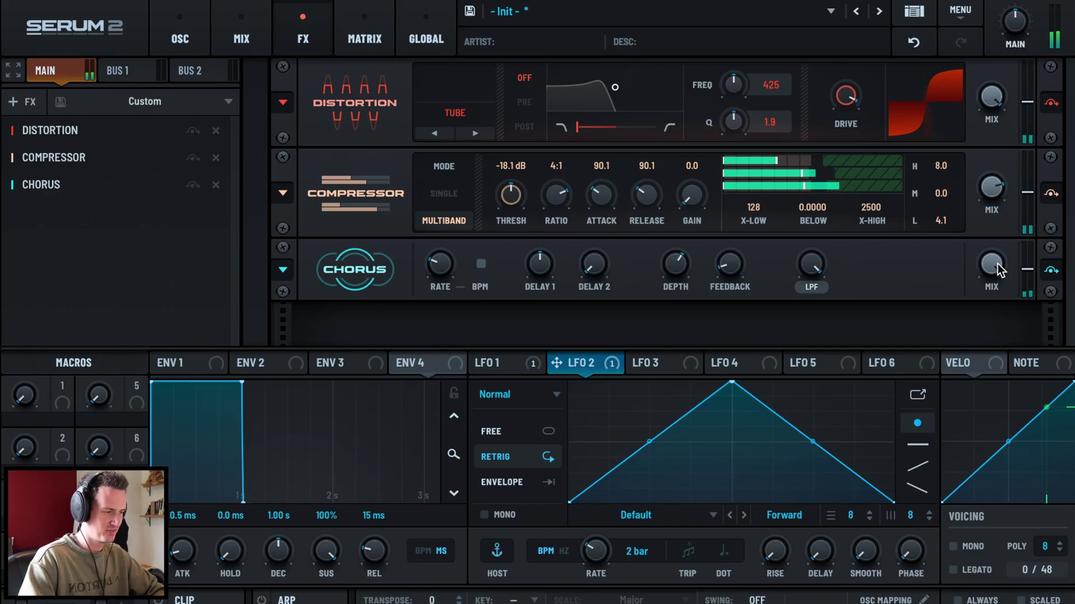
{"action": "left_click_drag", "start_coordinate": [997, 264], "coordinate": [995, 277]}
{"action": "left_click_drag", "start_coordinate": [984, 315], "coordinate": [973, 371]}
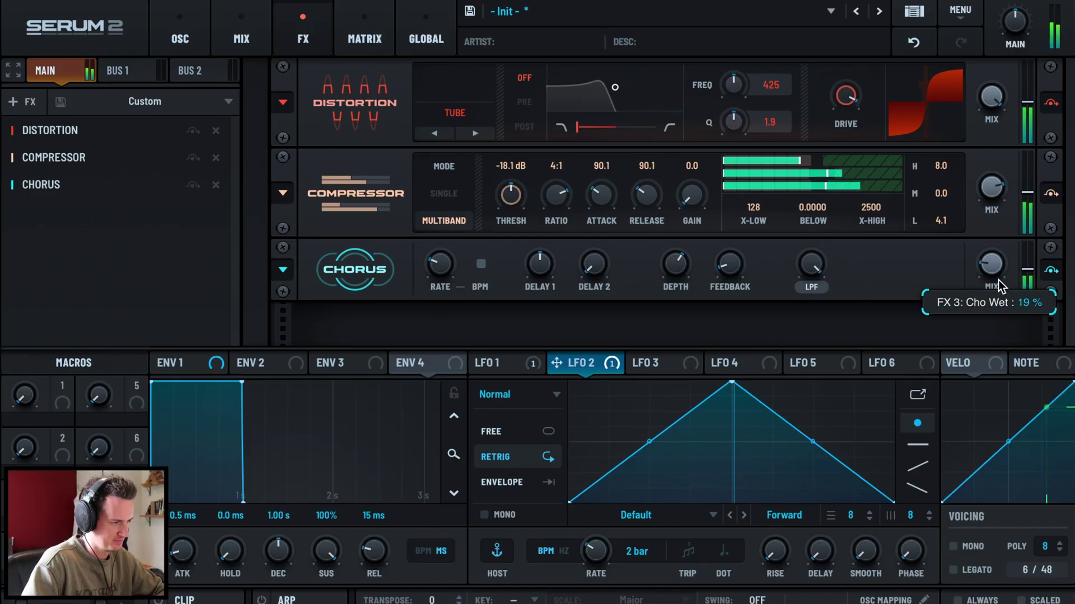
Step: Append a multiband compressor with high band 2.7 and low band 10.1
{"action": "left_click", "coordinate": [20, 107]}
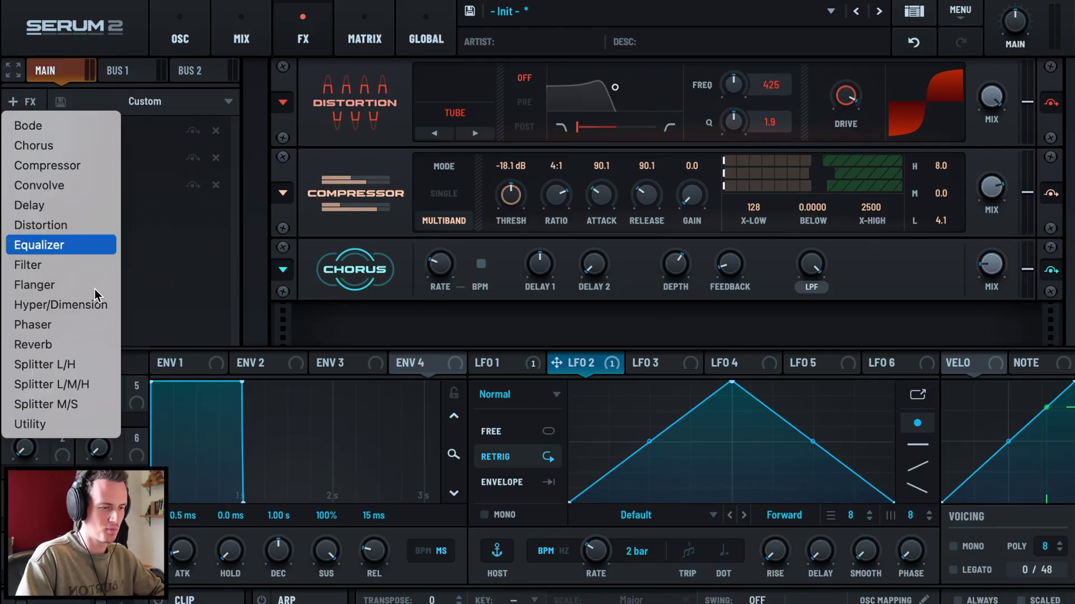
{"action": "left_click", "coordinate": [71, 169]}
{"action": "left_click", "coordinate": [446, 330]}
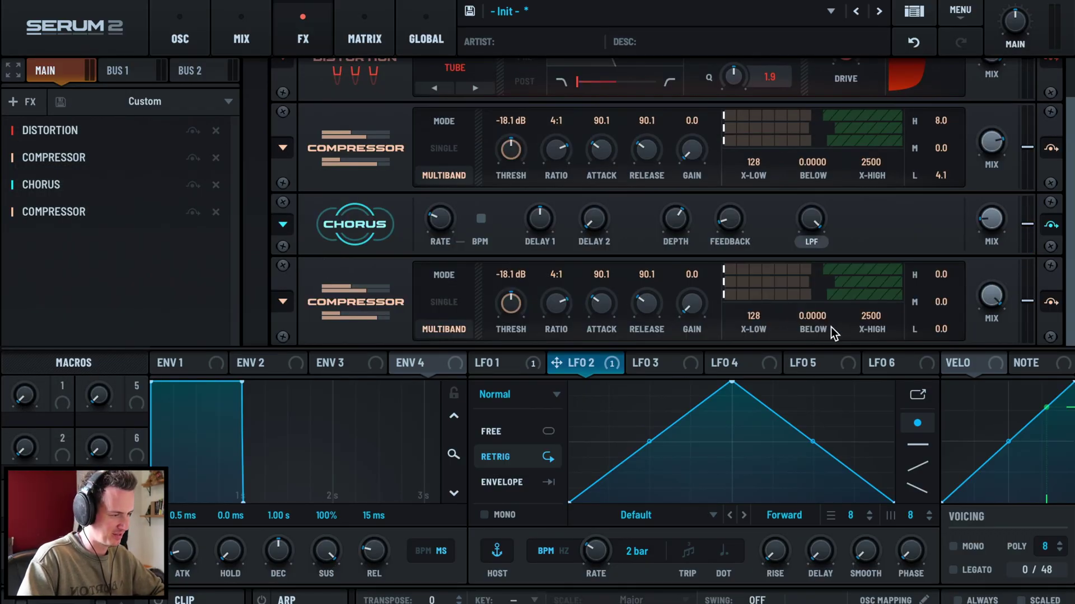
{"action": "double_click", "coordinate": [942, 276]}
{"action": "type", "text": "2.7"}
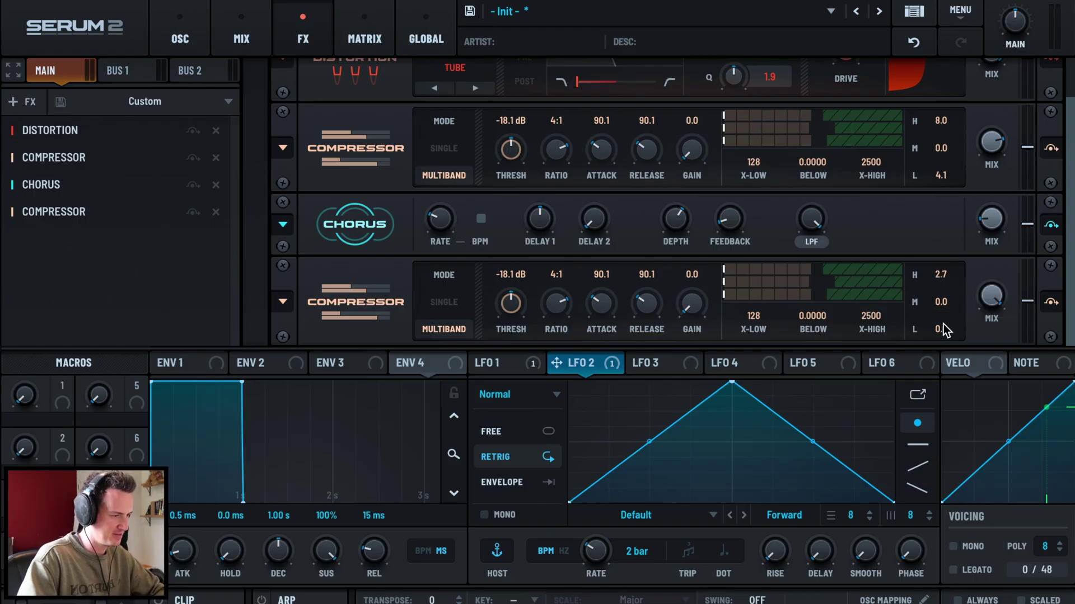
{"action": "double_click", "coordinate": [940, 330]}
{"action": "type", "text": "1"}
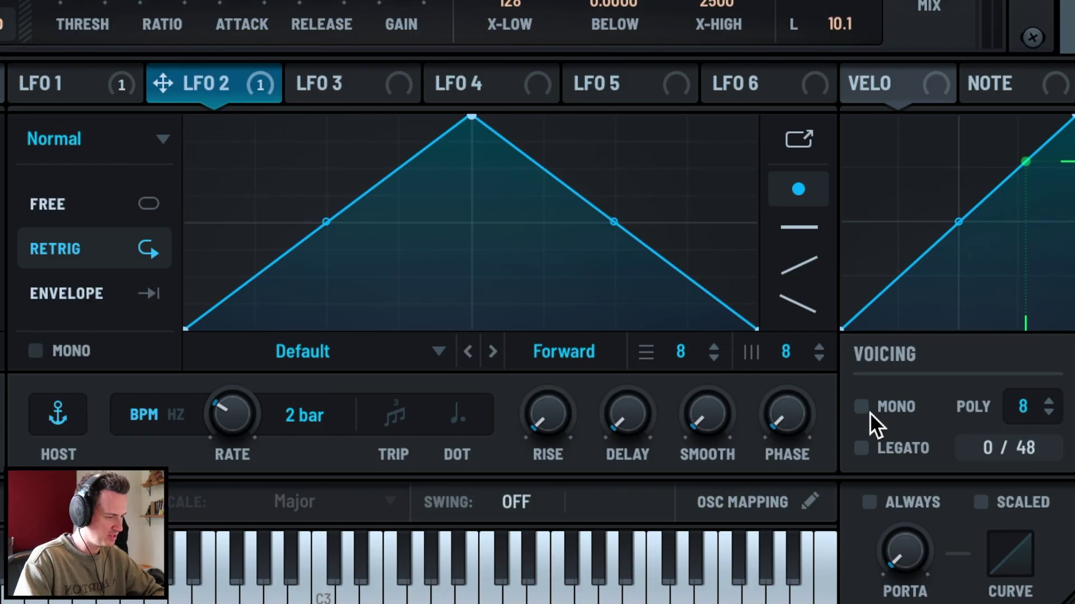
Step: Set mono voicing with about 51 ms portamento, then append another distortion and audition it
{"action": "left_click", "coordinate": [864, 409]}
{"action": "left_click_drag", "start_coordinate": [905, 495], "coordinate": [918, 435]}
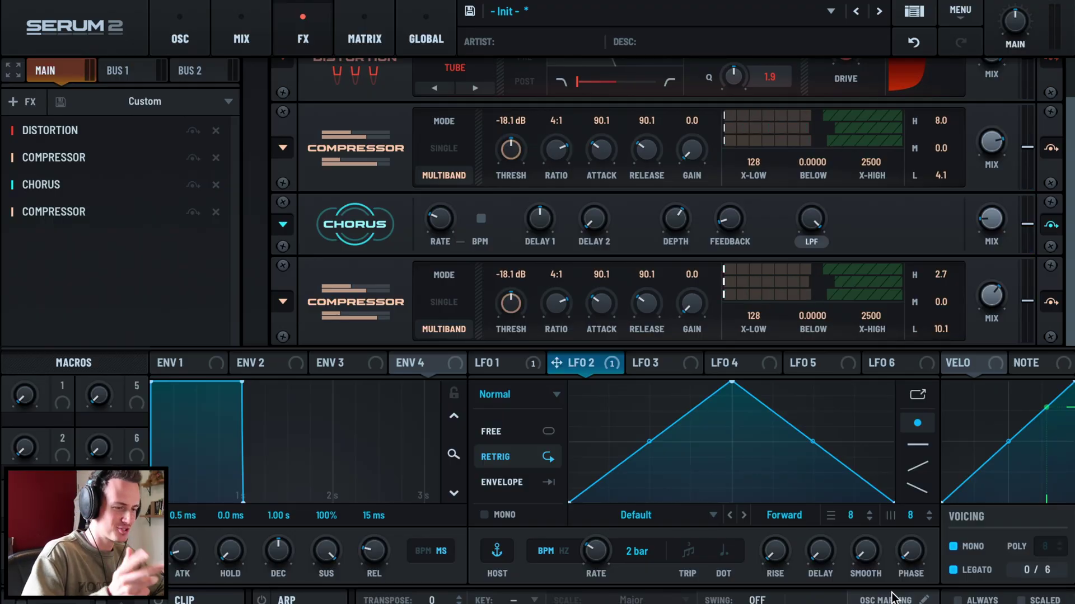
{"action": "double_click", "coordinate": [86, 130]}
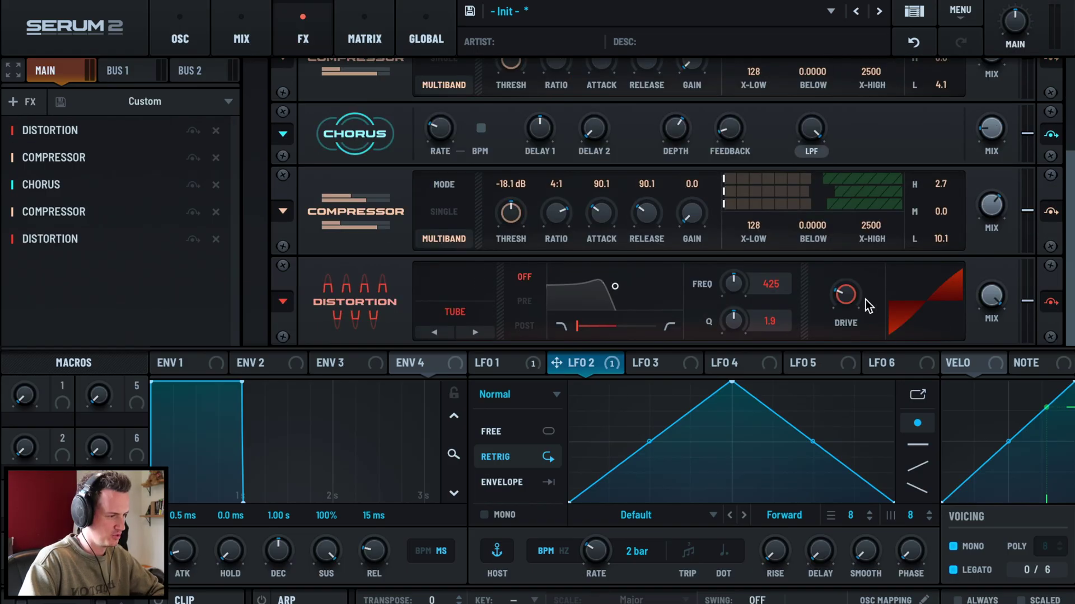
{"action": "key", "text": "a"}
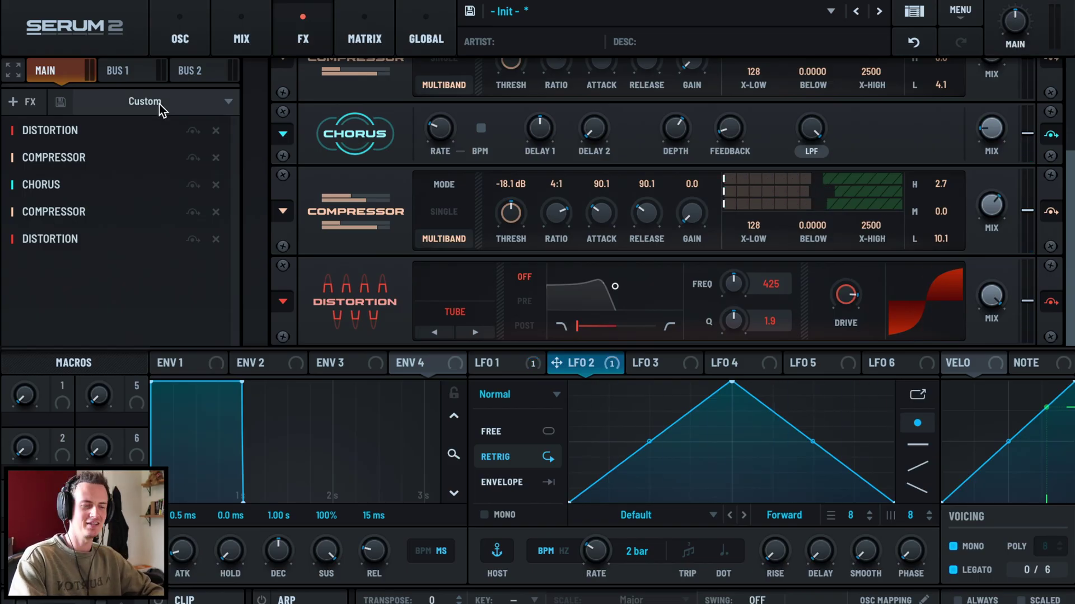
Step: Add a filter effect set to the Formant-I type
{"action": "left_click", "coordinate": [34, 102]}
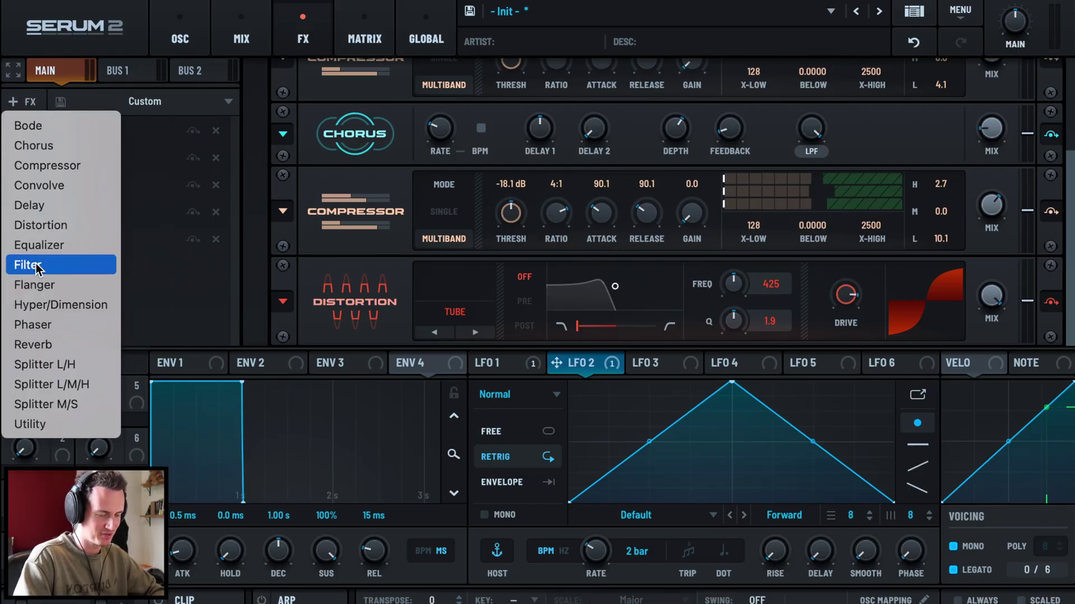
{"action": "left_click", "coordinate": [170, 288]}
{"action": "left_click", "coordinate": [454, 293]}
{"action": "mouse_move", "coordinate": [459, 371]}
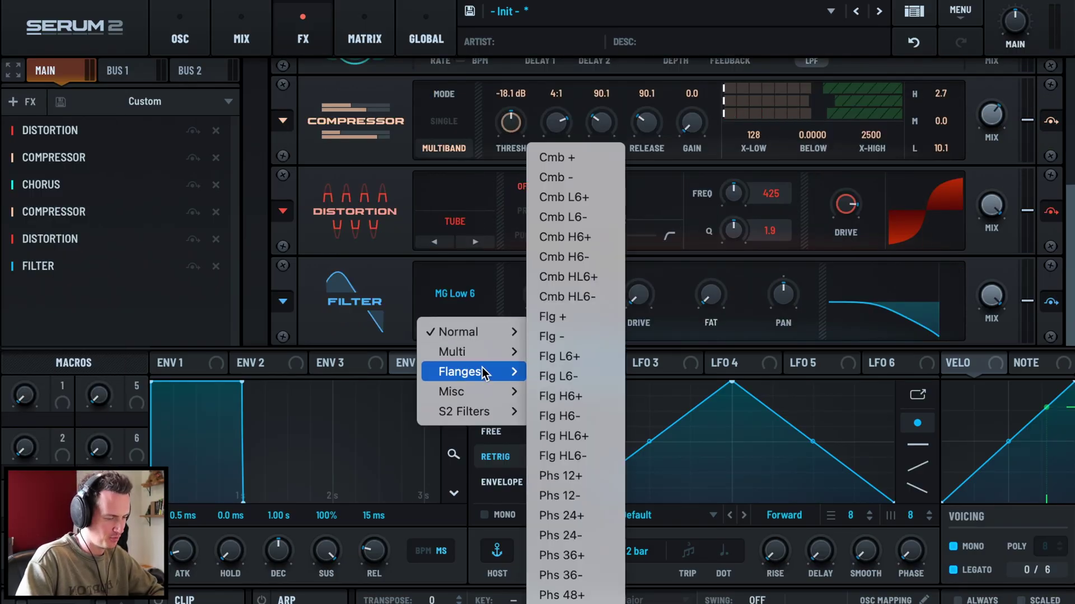
{"action": "mouse_move", "coordinate": [451, 392]}
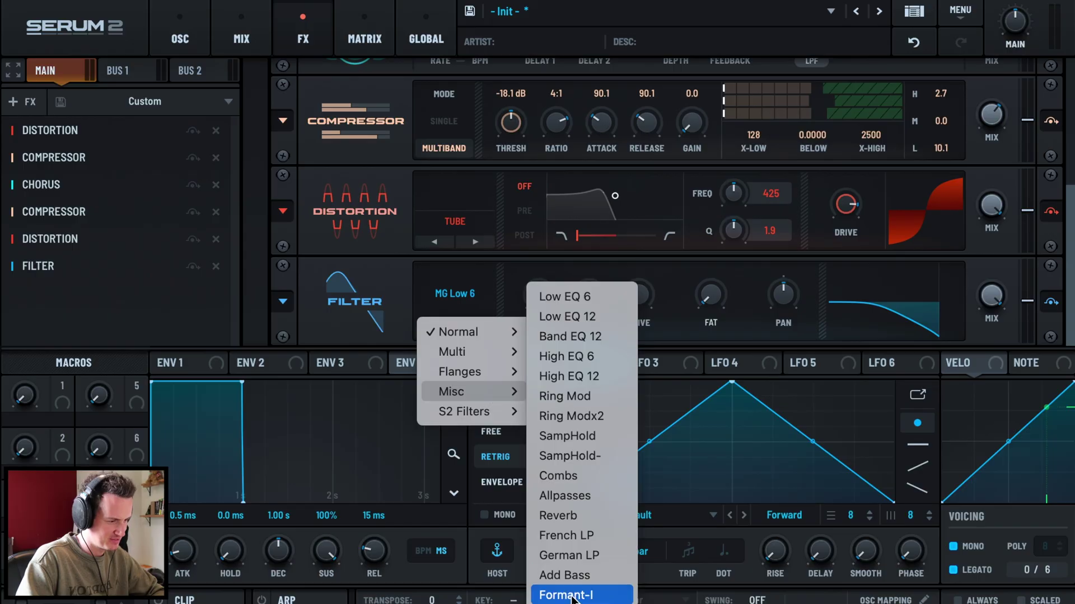
{"action": "left_click", "coordinate": [575, 596]}
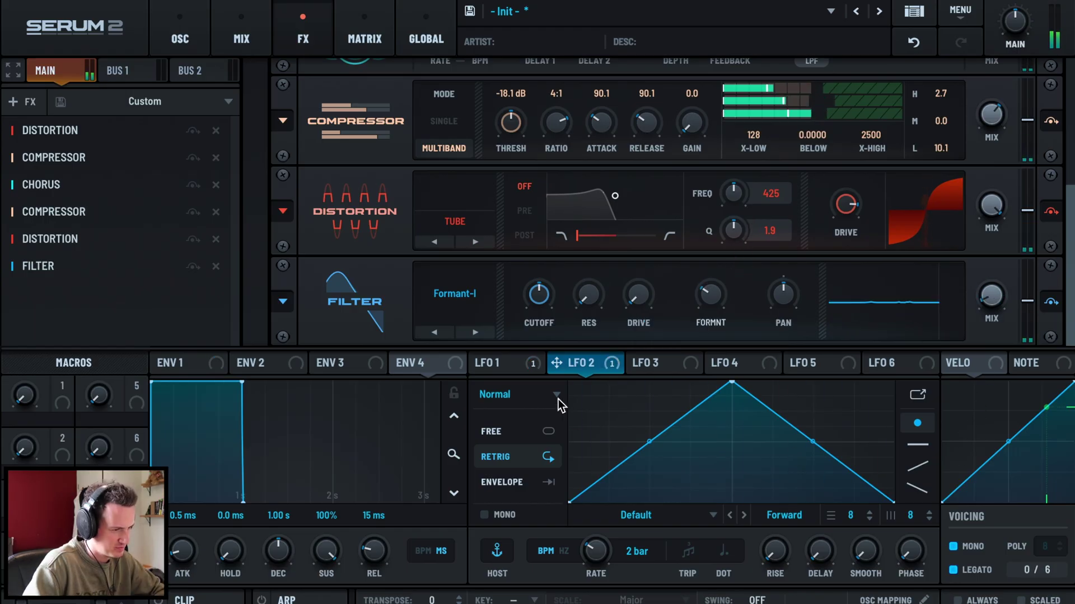
Step: Route LFO 2 to the filter formant and set LFO 1's rate to a bar
{"action": "left_click", "coordinate": [500, 362]}
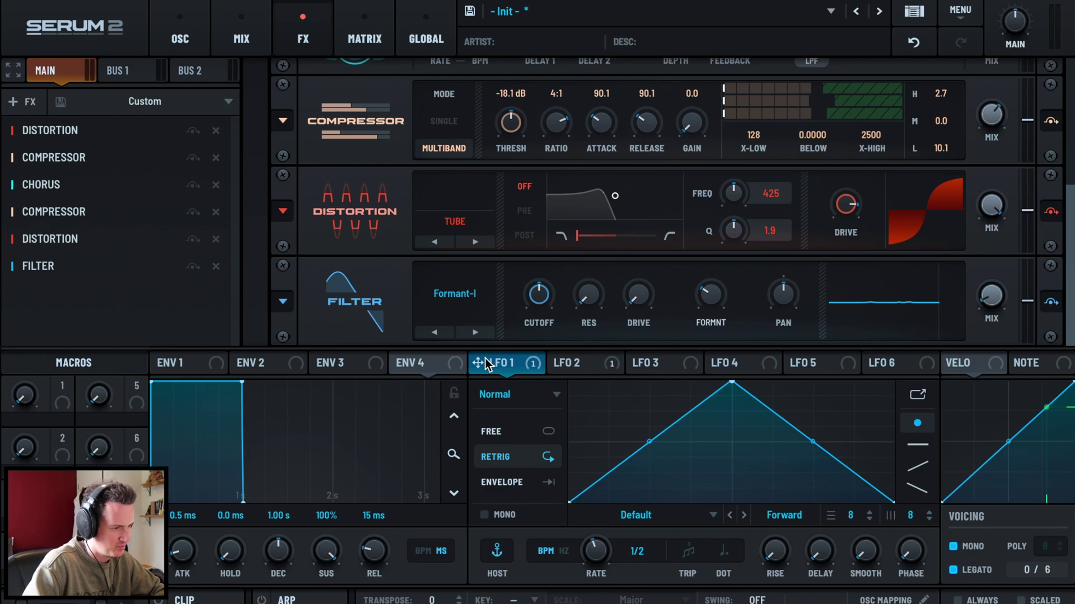
{"action": "left_click", "coordinate": [572, 363]}
{"action": "mouse_move", "coordinate": [573, 363]}
{"action": "left_mouse_down"}
{"action": "mouse_move", "coordinate": [709, 295]}
{"action": "mouse_move", "coordinate": [713, 304]}
{"action": "left_mouse_up"}
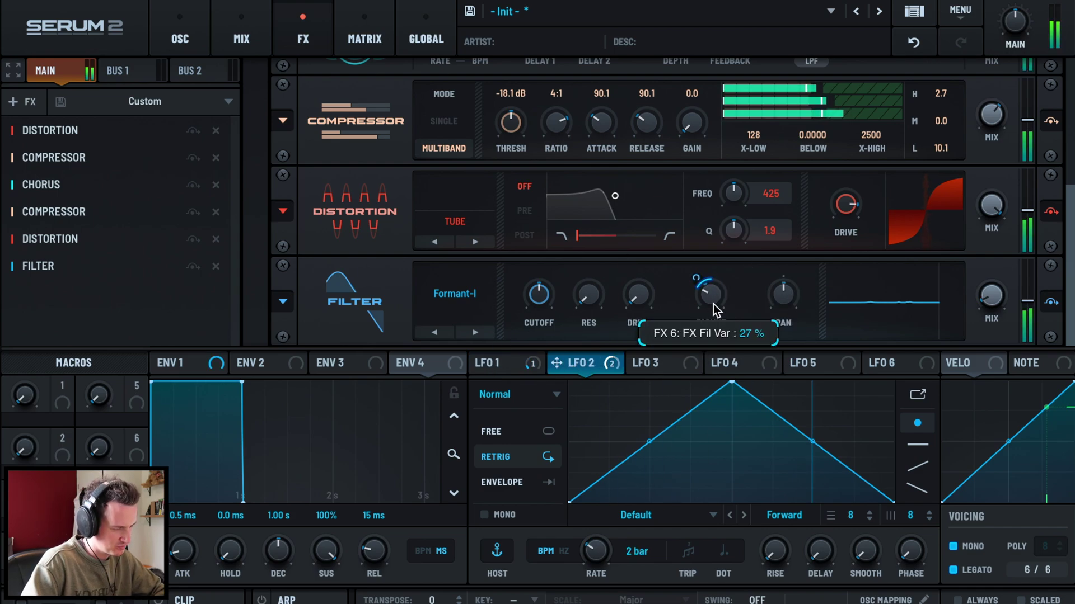
{"action": "mouse_move", "coordinate": [992, 295]}
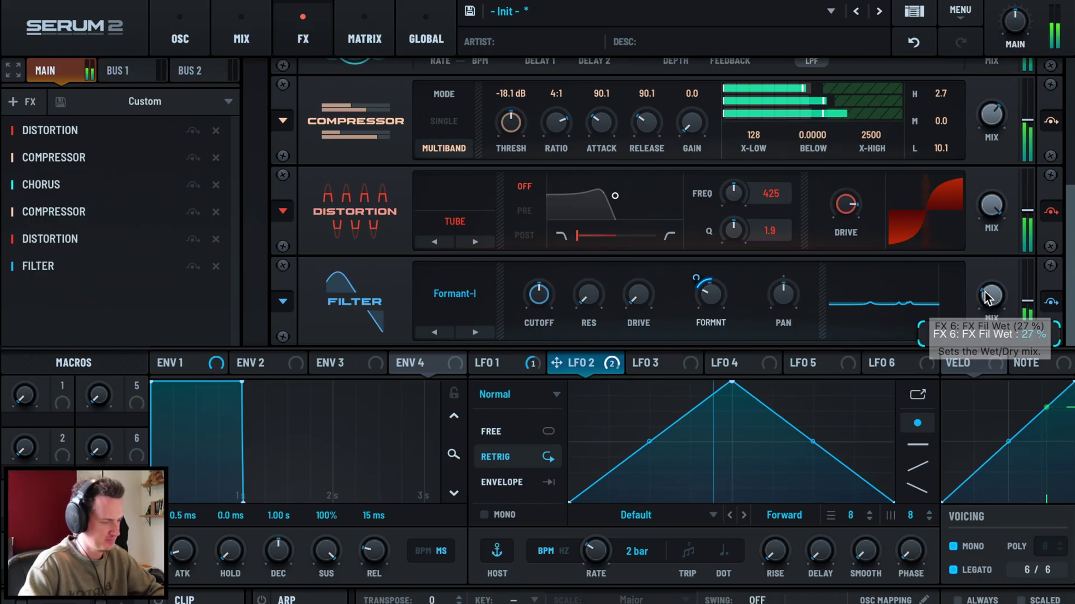
{"action": "left_click", "coordinate": [487, 363]}
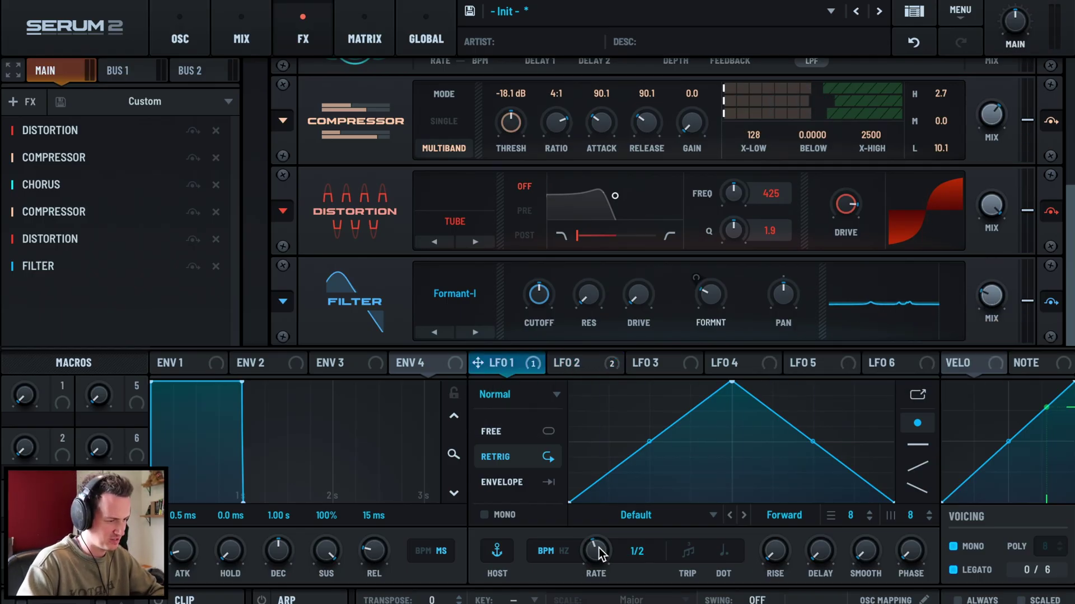
{"action": "left_click_drag", "start_coordinate": [599, 550], "coordinate": [593, 558]}
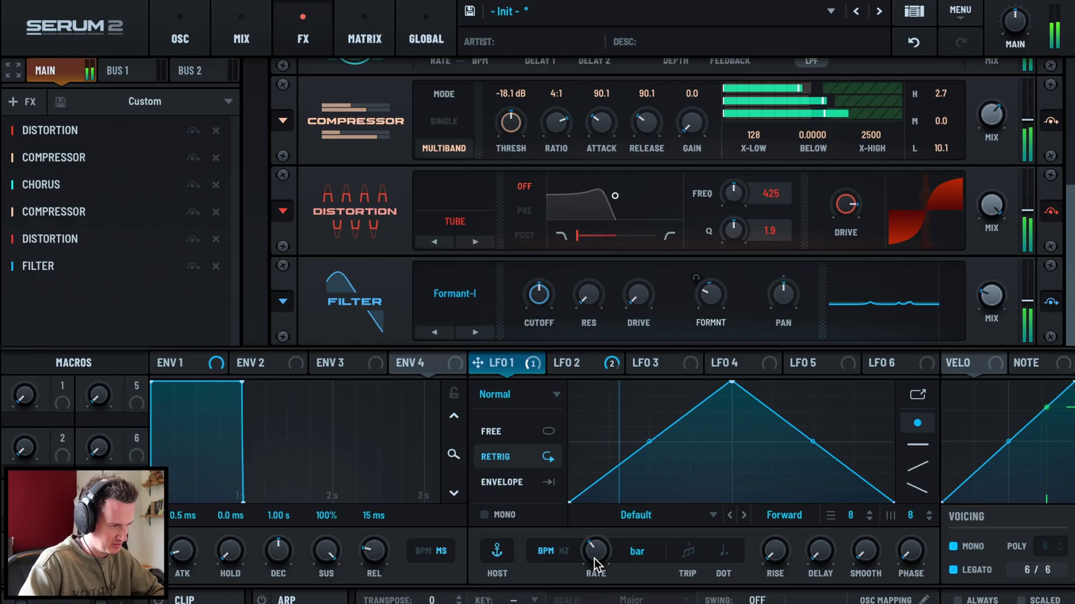
Step: Add an equalizer: low band +5 dB, high band about 1263 Hz, cut 4 dB
{"action": "left_click", "coordinate": [34, 103]}
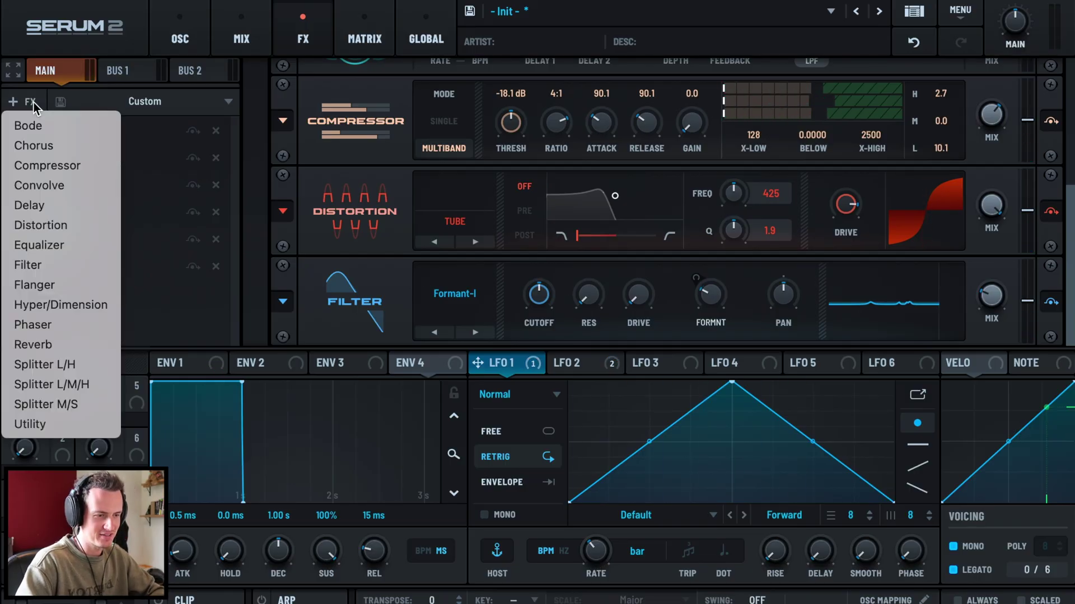
{"action": "left_click", "coordinate": [39, 246]}
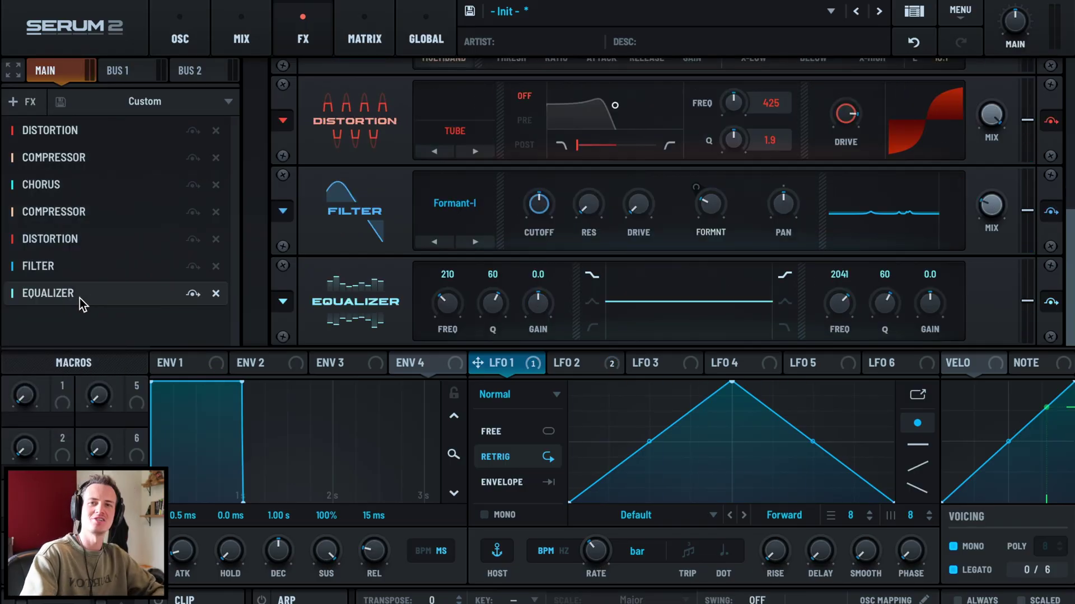
{"action": "left_click", "coordinate": [591, 301]}
{"action": "left_click_drag", "start_coordinate": [538, 302], "coordinate": [554, 287]}
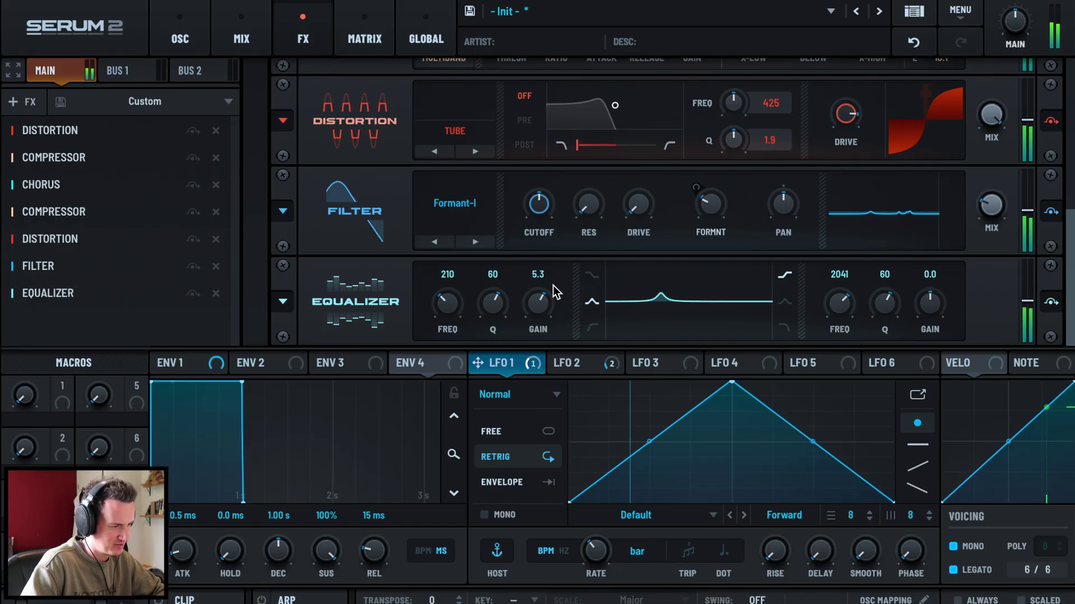
{"action": "left_click_drag", "start_coordinate": [840, 302], "coordinate": [844, 323]}
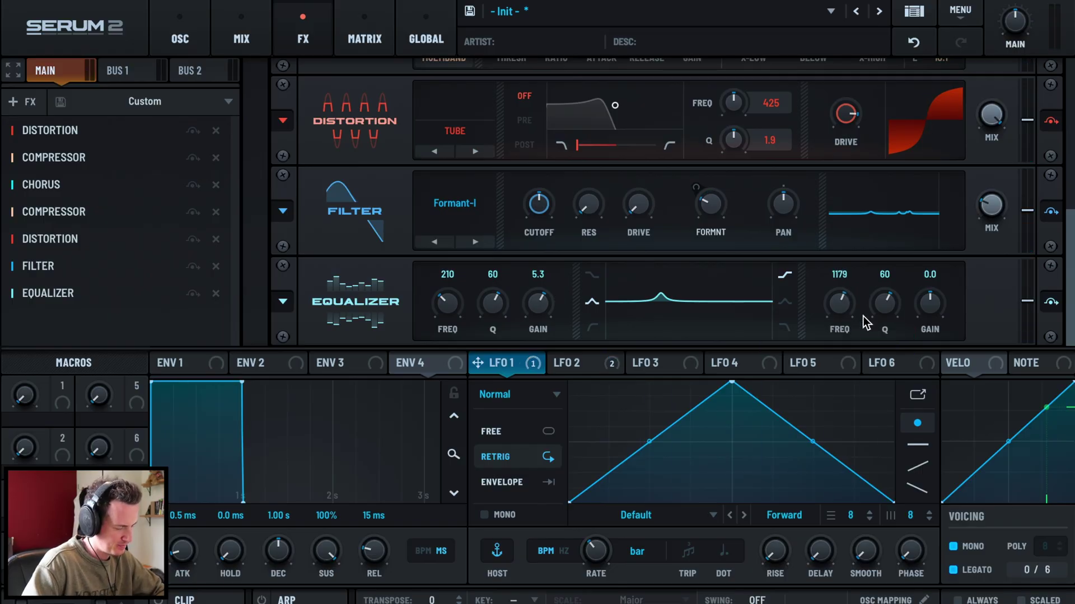
{"action": "left_click_drag", "start_coordinate": [924, 302], "coordinate": [927, 312]}
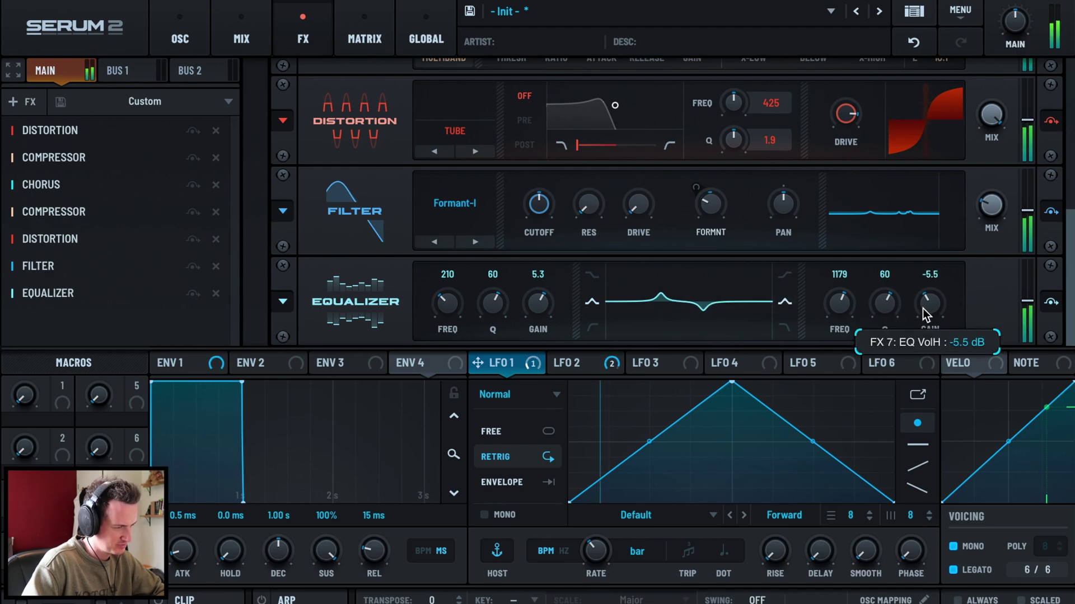
Step: Route LFO 2 to both EQ bands' frequency and gain, cutting low gain to -4.2 dB
{"action": "left_click", "coordinate": [559, 363]}
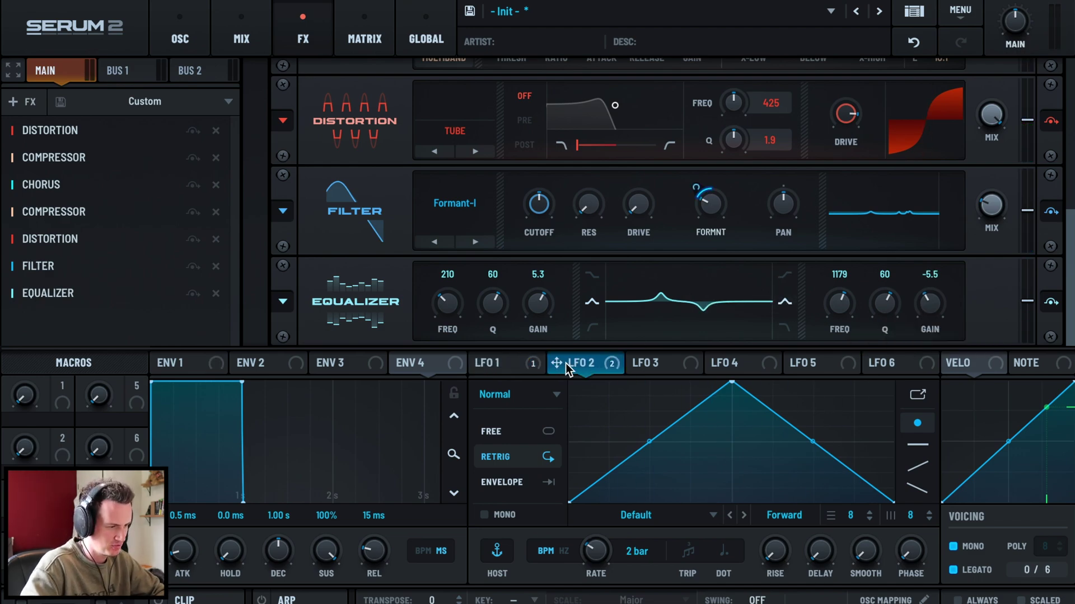
{"action": "mouse_move", "coordinate": [557, 363]}
{"action": "left_mouse_down"}
{"action": "mouse_move", "coordinate": [447, 303]}
{"action": "mouse_move", "coordinate": [431, 328]}
{"action": "left_mouse_up"}
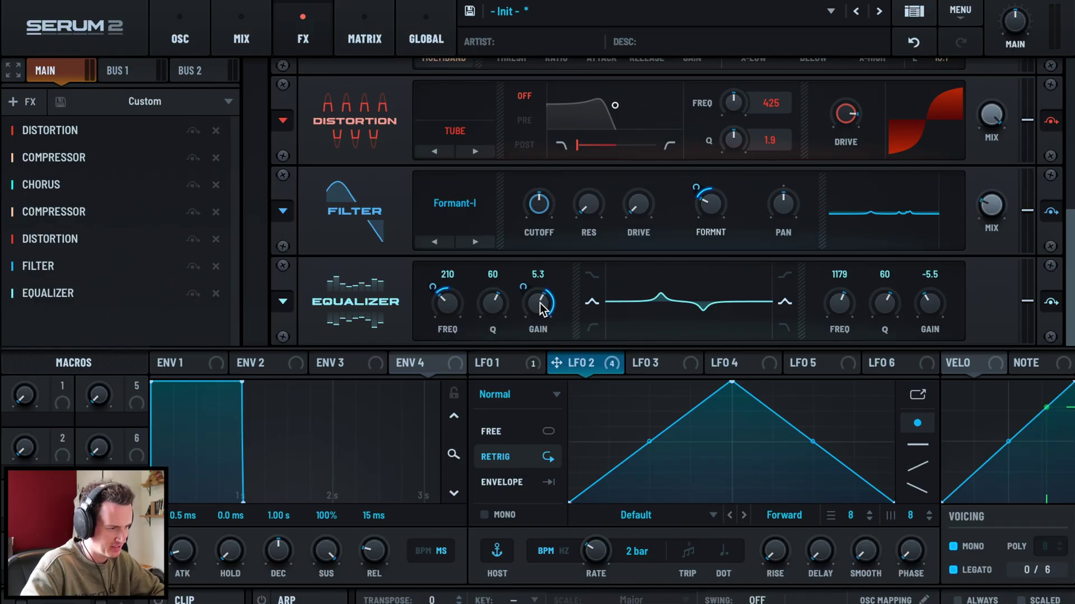
{"action": "mouse_move", "coordinate": [556, 363]}
{"action": "left_mouse_down"}
{"action": "mouse_move", "coordinate": [537, 302]}
{"action": "mouse_move", "coordinate": [525, 346]}
{"action": "left_mouse_up"}
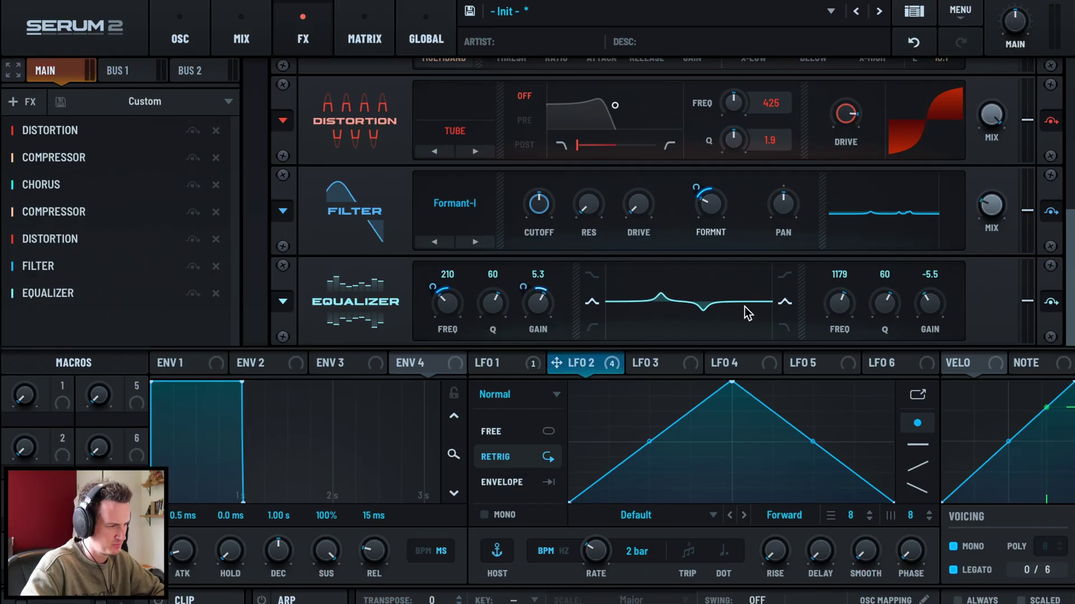
{"action": "mouse_move", "coordinate": [557, 363]}
{"action": "left_mouse_down"}
{"action": "mouse_move", "coordinate": [839, 302]}
{"action": "mouse_move", "coordinate": [851, 320]}
{"action": "left_mouse_up"}
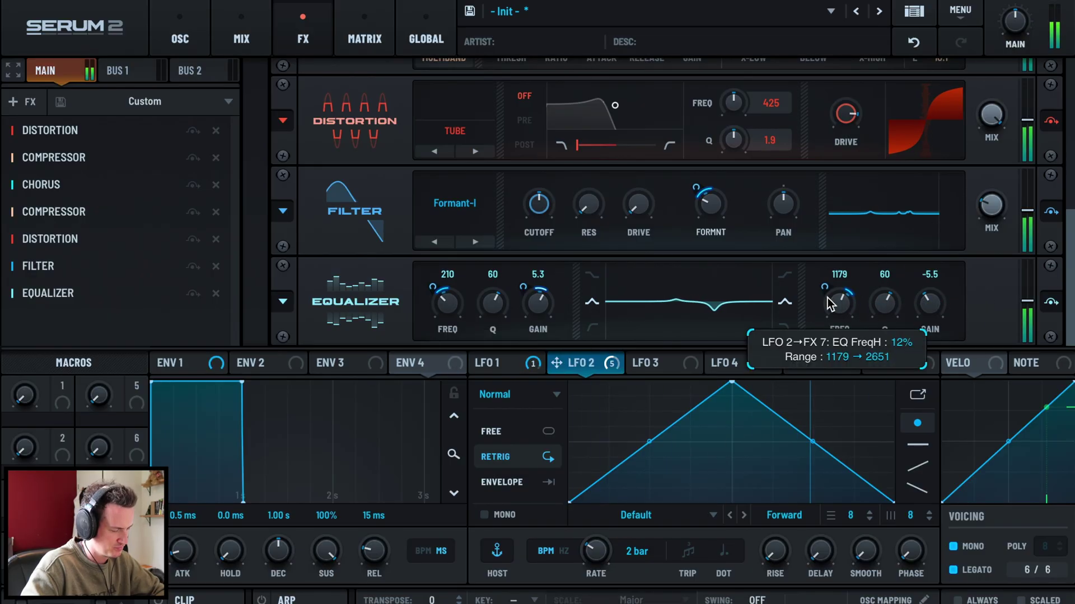
{"action": "mouse_move", "coordinate": [557, 363]}
{"action": "left_mouse_down"}
{"action": "mouse_move", "coordinate": [929, 303]}
{"action": "mouse_move", "coordinate": [924, 329]}
{"action": "left_mouse_up"}
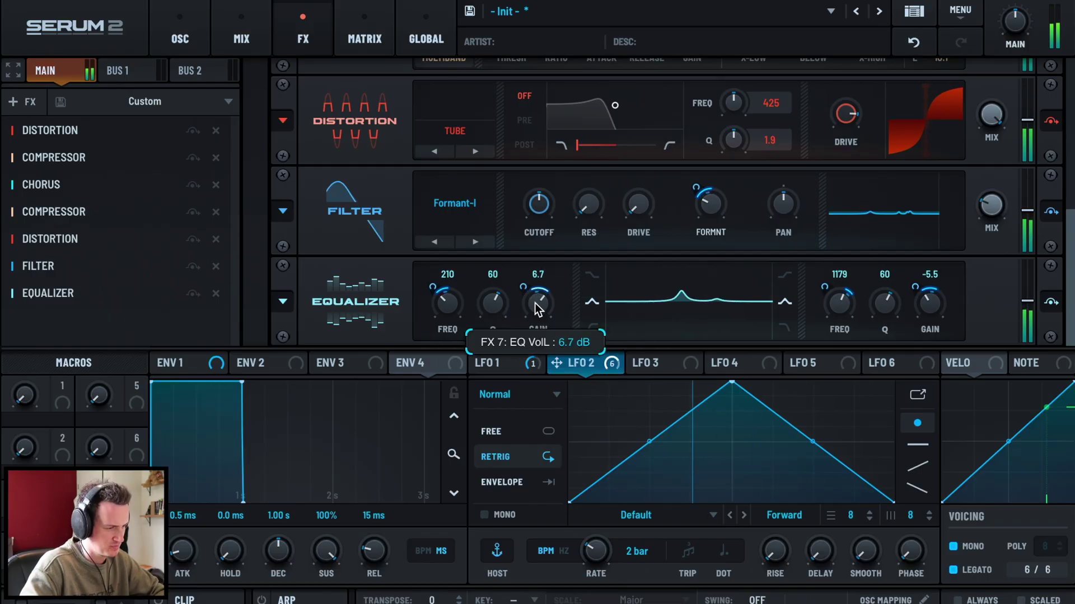
{"action": "mouse_move", "coordinate": [538, 299]}
{"action": "left_mouse_down"}
{"action": "mouse_move", "coordinate": [534, 336]}
{"action": "mouse_move", "coordinate": [529, 327]}
{"action": "left_mouse_up"}
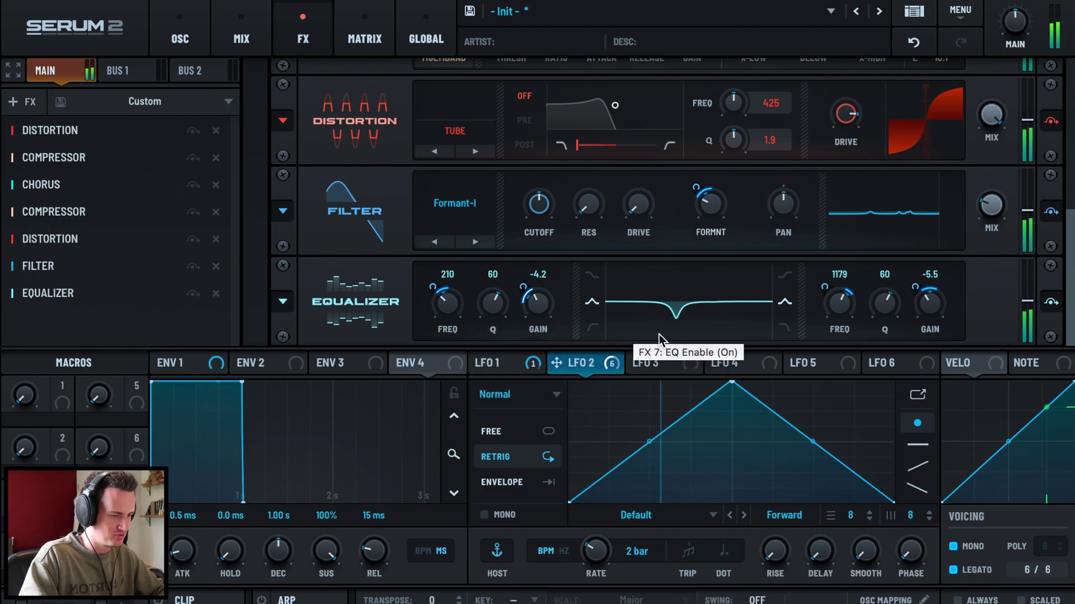
Step: Add a Filter effect set to MG Low 18 with its cutoff turned far down
{"action": "left_click", "coordinate": [13, 101]}
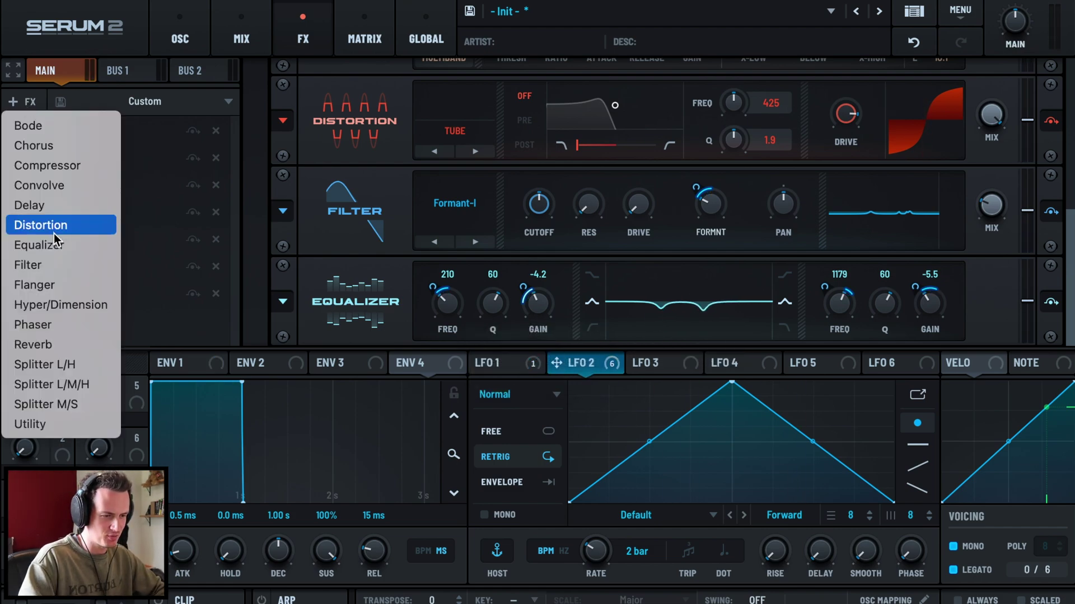
{"action": "left_click", "coordinate": [38, 265]}
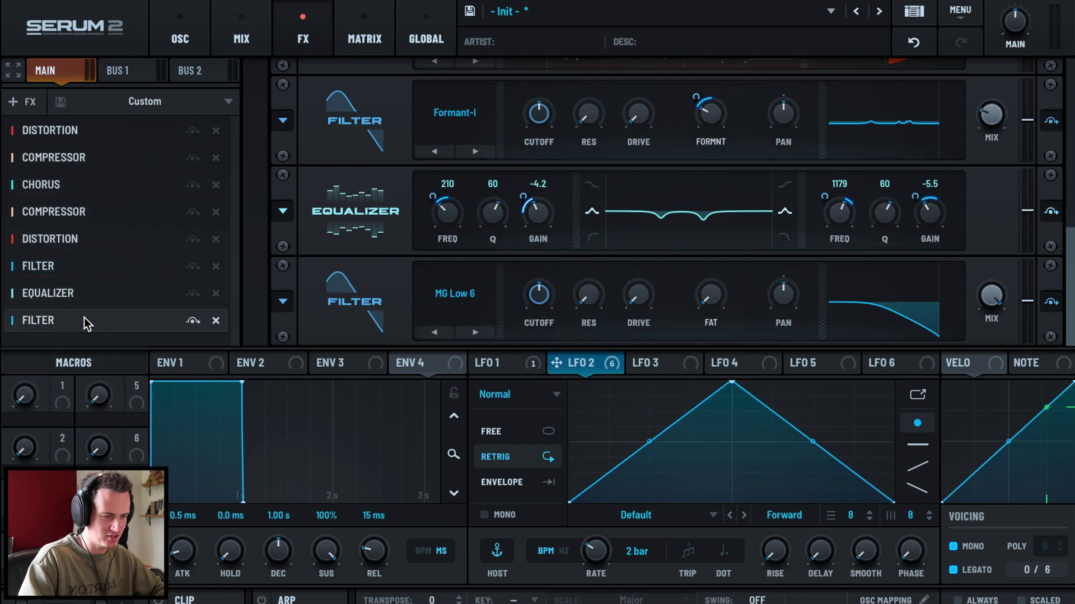
{"action": "left_click", "coordinate": [477, 330]}
{"action": "mouse_move", "coordinate": [539, 296]}
{"action": "left_mouse_down"}
{"action": "mouse_move", "coordinate": [520, 338]}
{"action": "mouse_move", "coordinate": [538, 304]}
{"action": "mouse_move", "coordinate": [571, 368]}
{"action": "mouse_move", "coordinate": [579, 168]}
{"action": "left_mouse_up"}
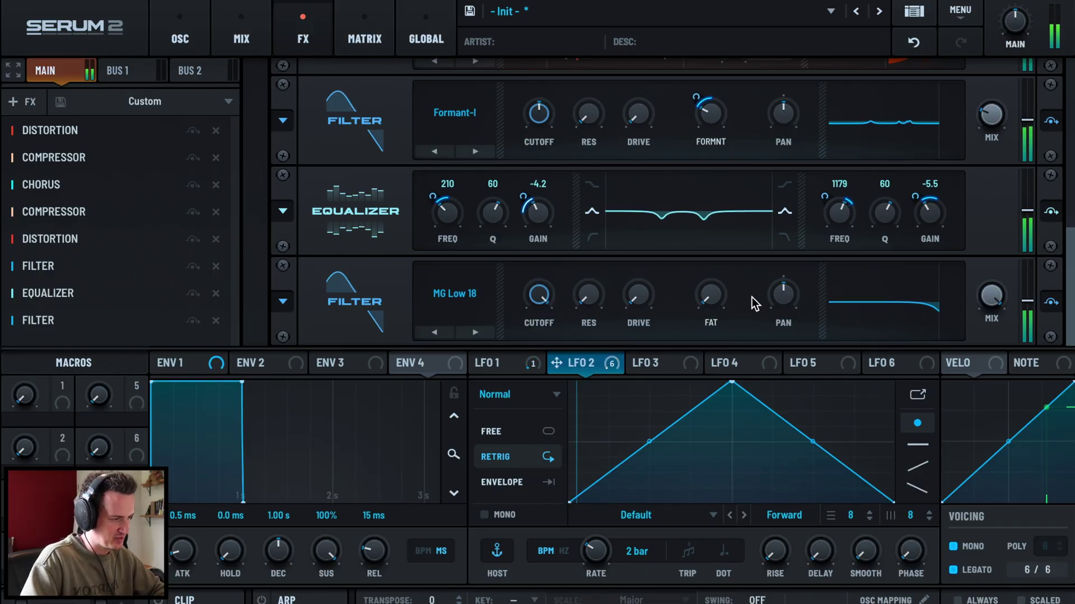
Step: A/B the MG Low 18 filter by toggling its bypass, leaving it enabled
{"action": "left_click", "coordinate": [194, 321]}
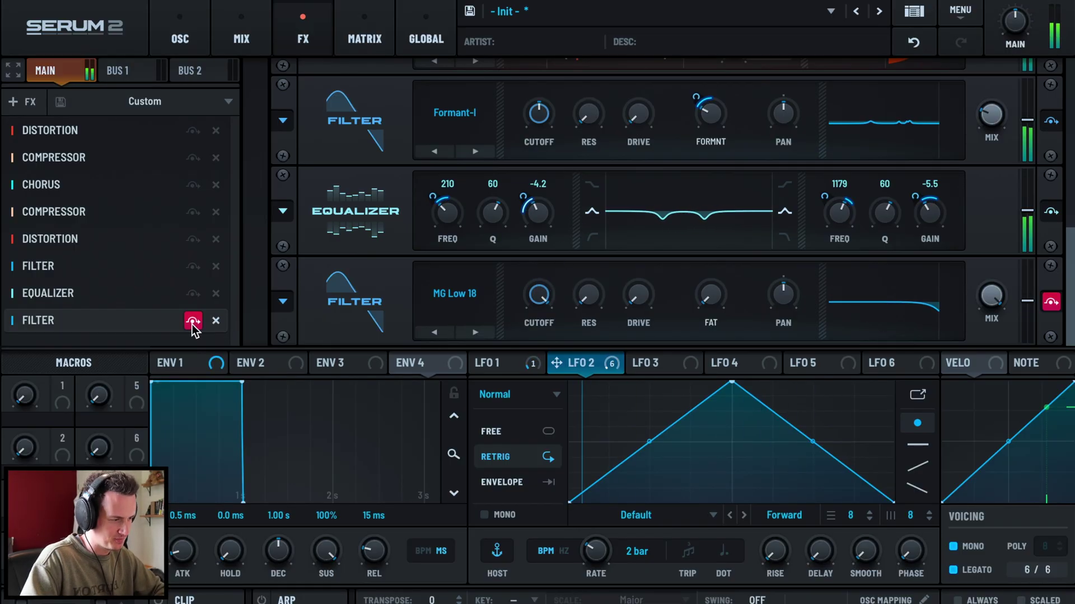
{"action": "left_click", "coordinate": [193, 322]}
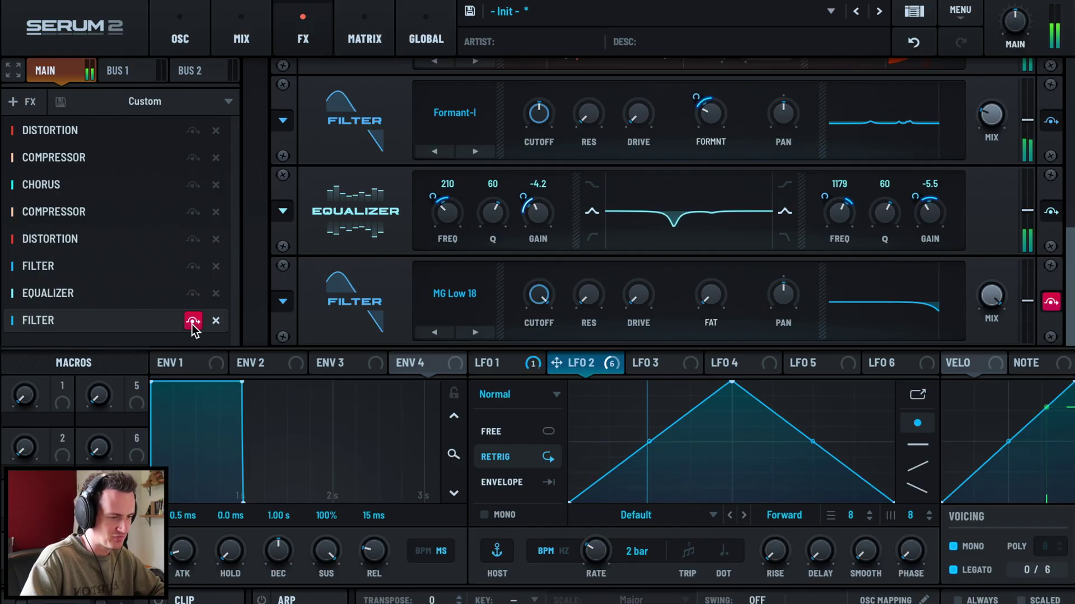
{"action": "left_click", "coordinate": [193, 322]}
{"action": "left_click", "coordinate": [194, 321]}
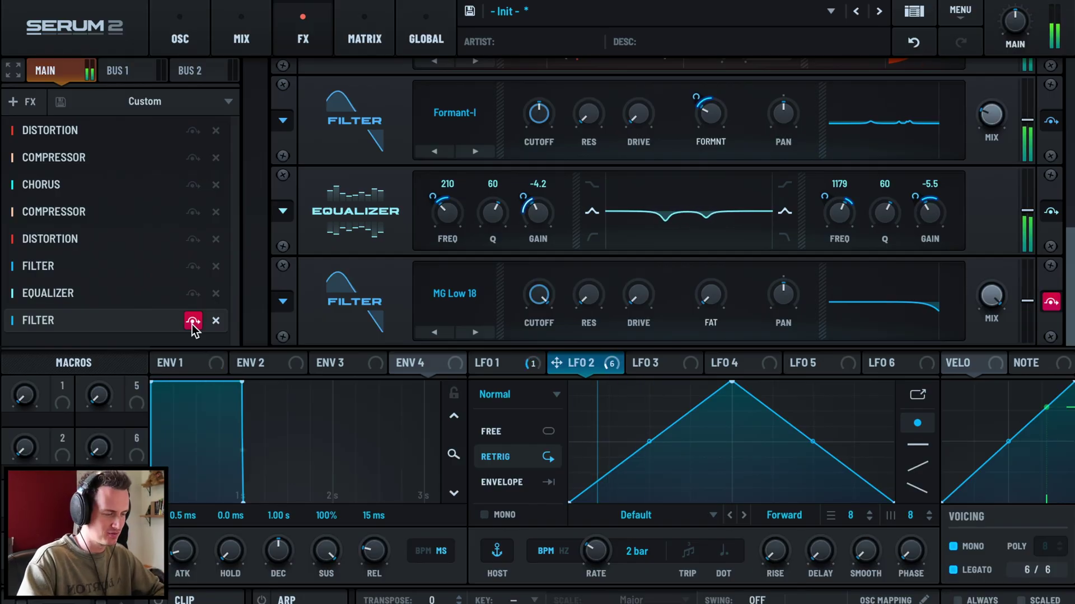
{"action": "left_click", "coordinate": [194, 321]}
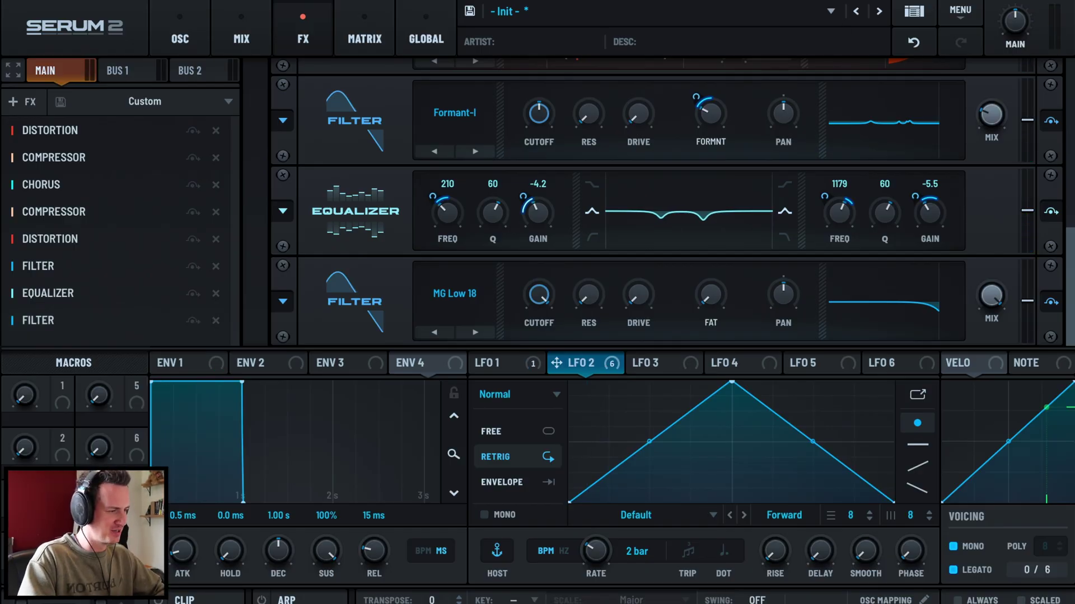
Step: Add an Equalizer whose low band is a peak boosting 3.5 dB at 2088 Hz
{"action": "left_click", "coordinate": [22, 100]}
{"action": "left_click", "coordinate": [38, 85]}
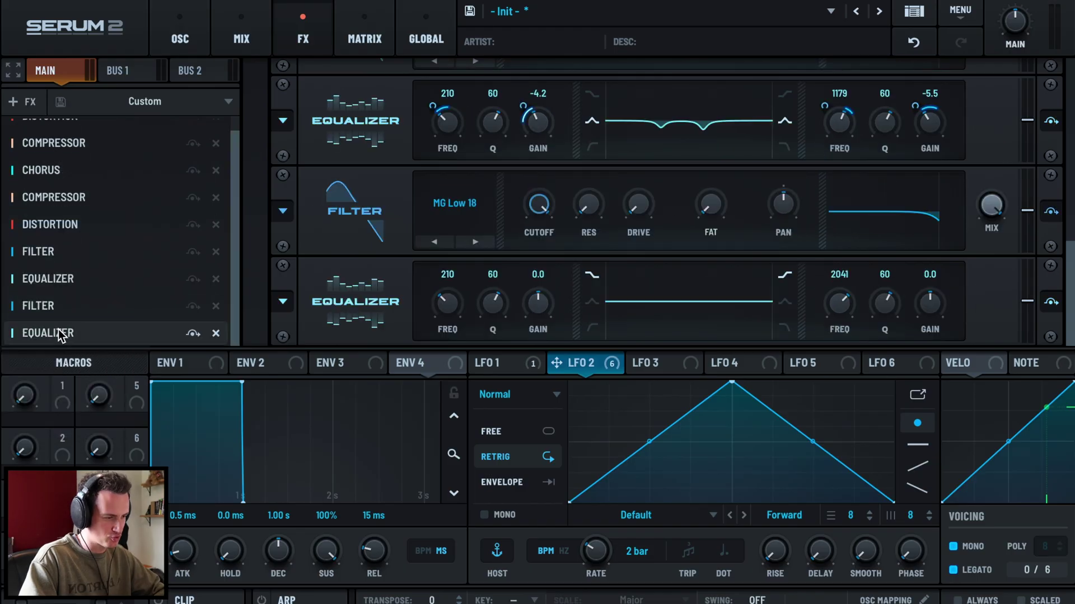
{"action": "left_click_drag", "start_coordinate": [448, 302], "coordinate": [466, 271]}
{"action": "mouse_move", "coordinate": [538, 304]}
{"action": "left_mouse_down"}
{"action": "mouse_move", "coordinate": [591, 301]}
{"action": "mouse_move", "coordinate": [550, 303]}
{"action": "left_mouse_up"}
{"action": "left_click", "coordinate": [589, 301]}
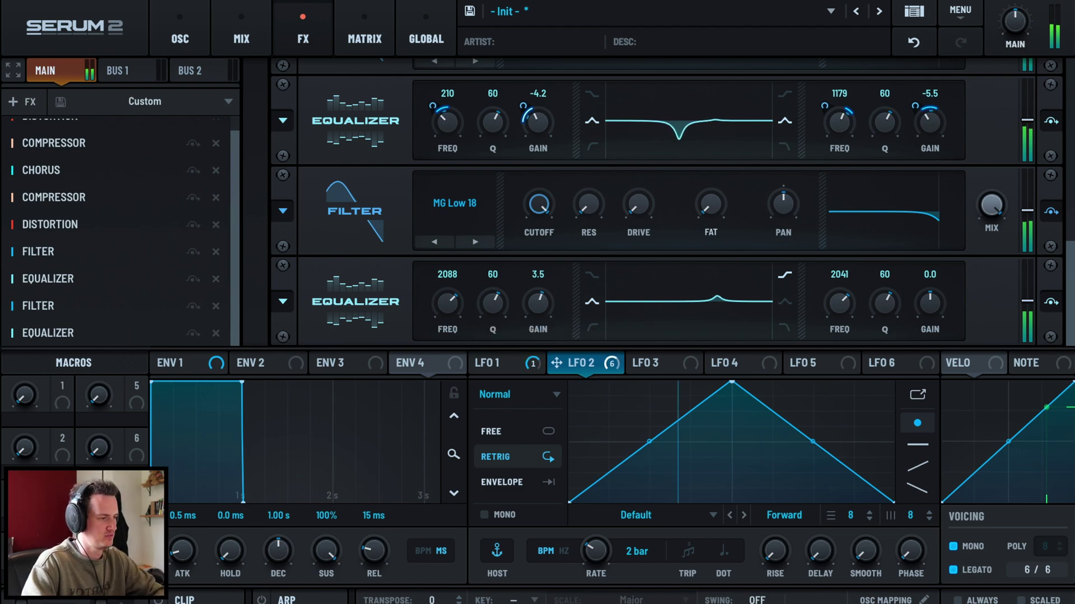
{"action": "scroll", "coordinate": [667, 202], "scroll_direction": "up", "scroll_amount": 5}
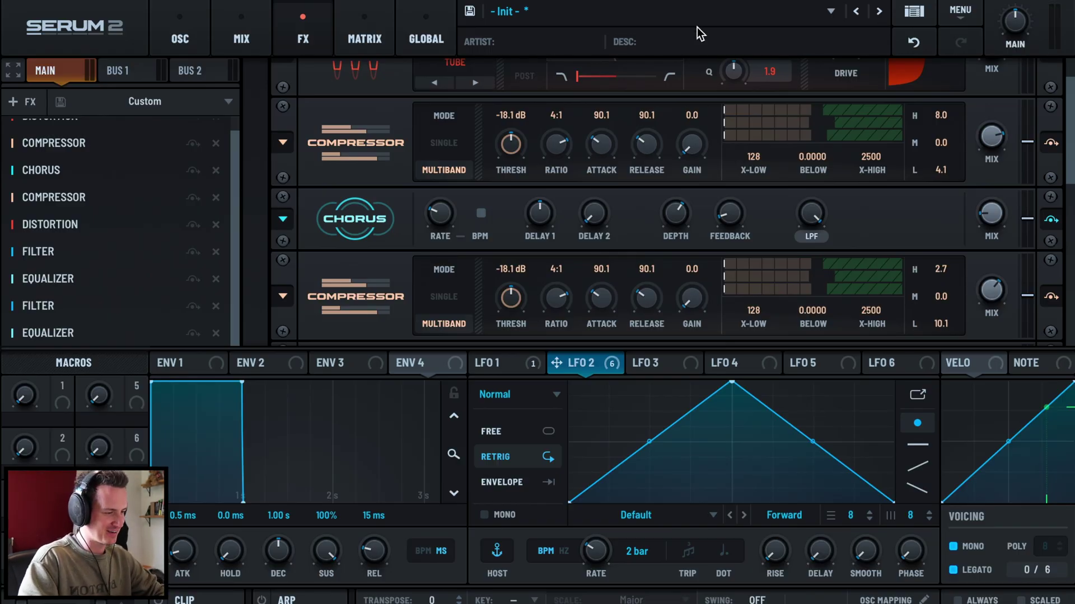
Step: Turn the first compressor's makeup gain to 9.0 dB and the second's to 7.1 dB
{"action": "left_click_drag", "start_coordinate": [693, 148], "coordinate": [705, 111]}
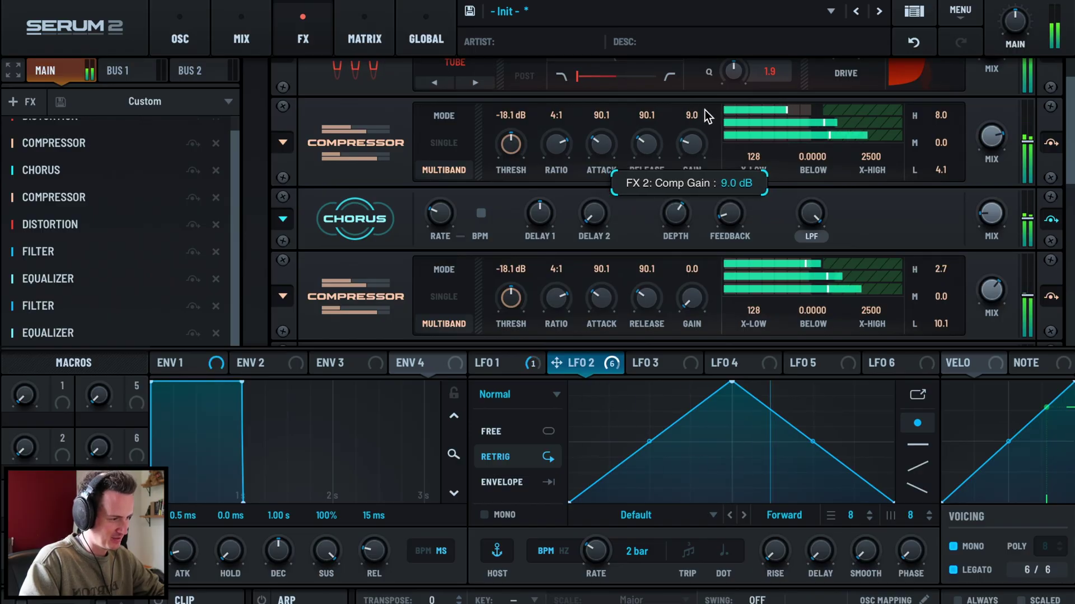
{"action": "left_click_drag", "start_coordinate": [691, 300], "coordinate": [698, 267]}
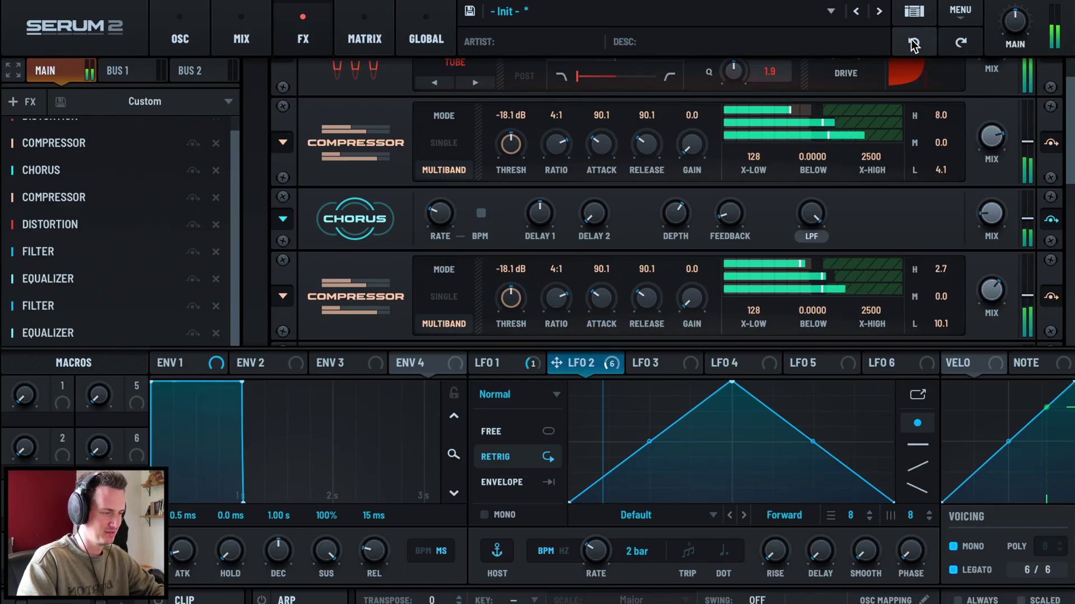
{"action": "left_click", "coordinate": [958, 44]}
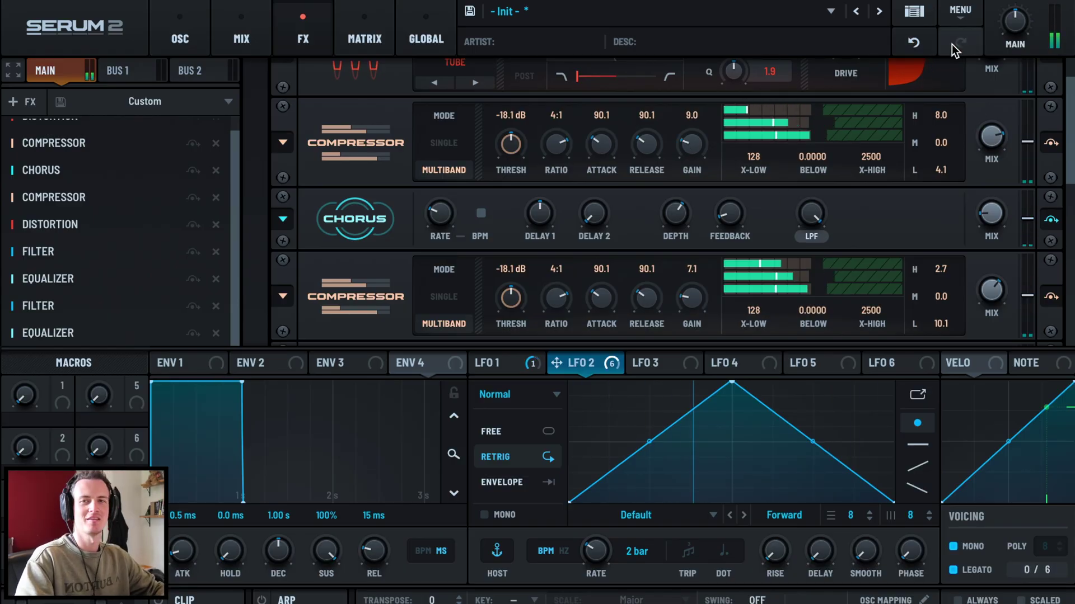
{"action": "scroll", "coordinate": [871, 235], "scroll_direction": "down", "scroll_amount": 2}
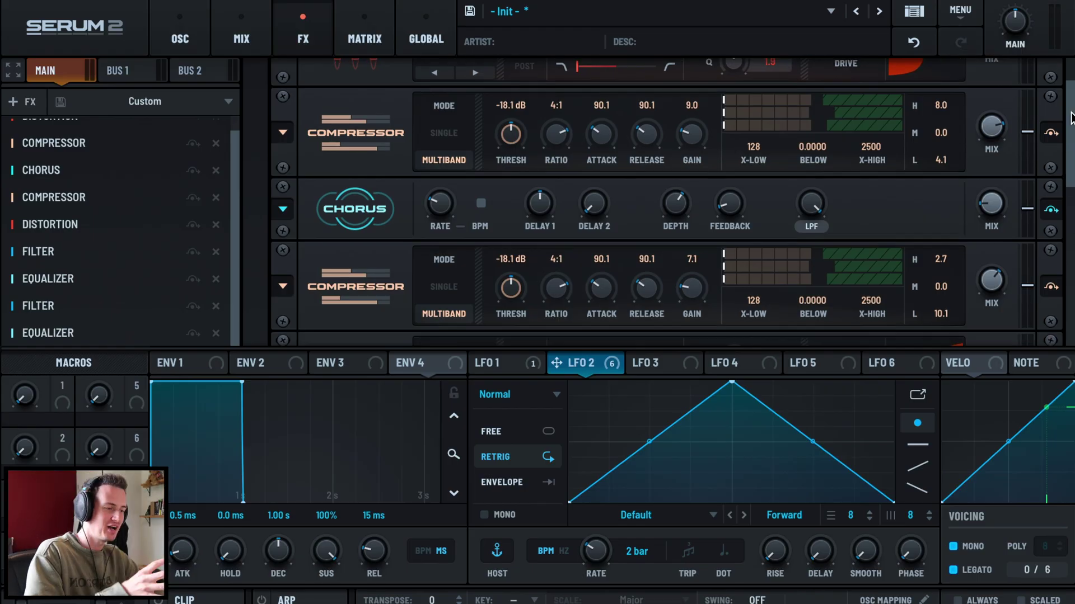
{"action": "scroll", "coordinate": [871, 235], "scroll_direction": "down", "scroll_amount": 3}
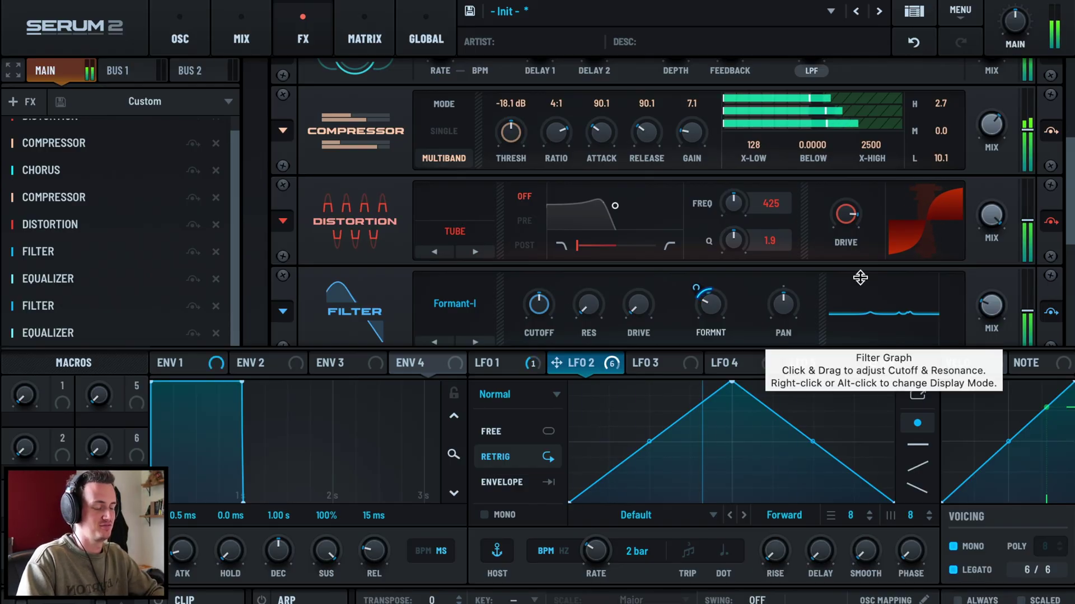
Step: On the oscillator page, detune oscillator B's fine tuning to about 49 cents
{"action": "left_click", "coordinate": [179, 39]}
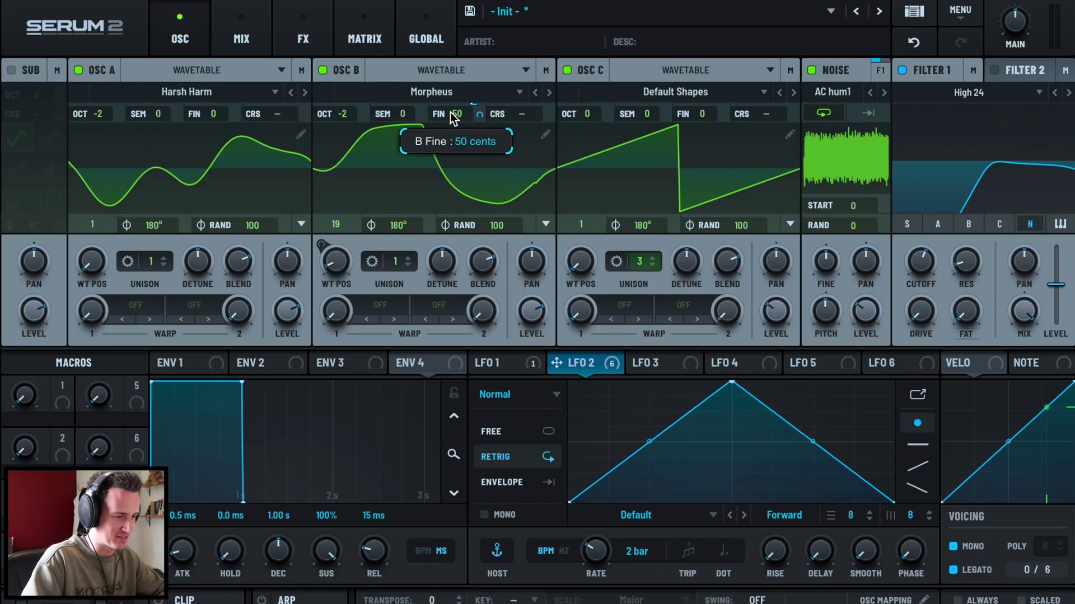
{"action": "left_click_drag", "start_coordinate": [451, 117], "coordinate": [449, 168]}
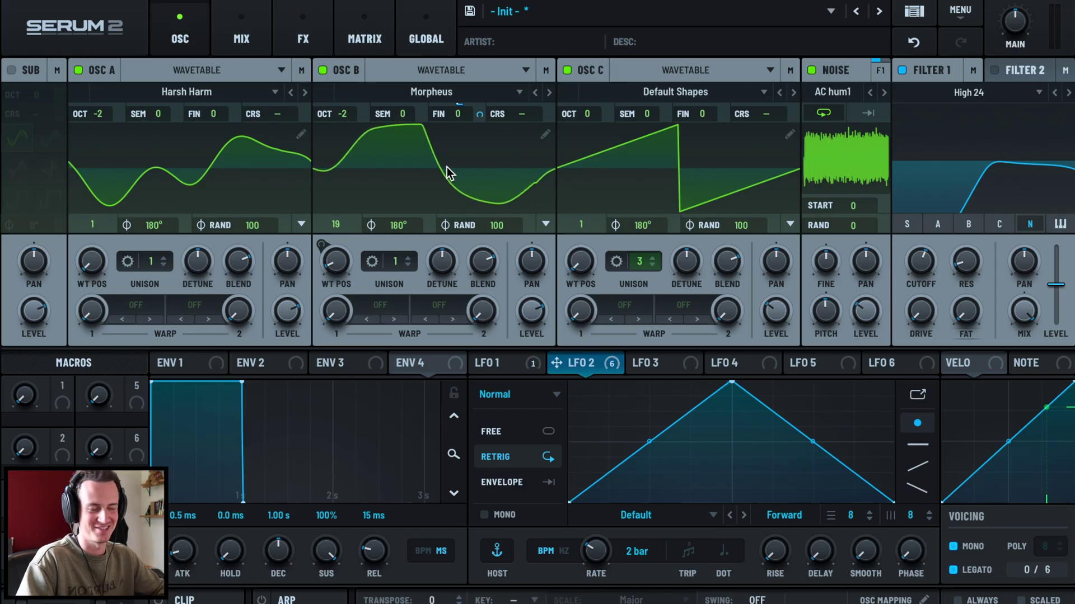
{"action": "mouse_move", "coordinate": [458, 115]}
{"action": "left_mouse_down"}
{"action": "mouse_move", "coordinate": [493, 55]}
{"action": "mouse_move", "coordinate": [490, 86]}
{"action": "left_mouse_up"}
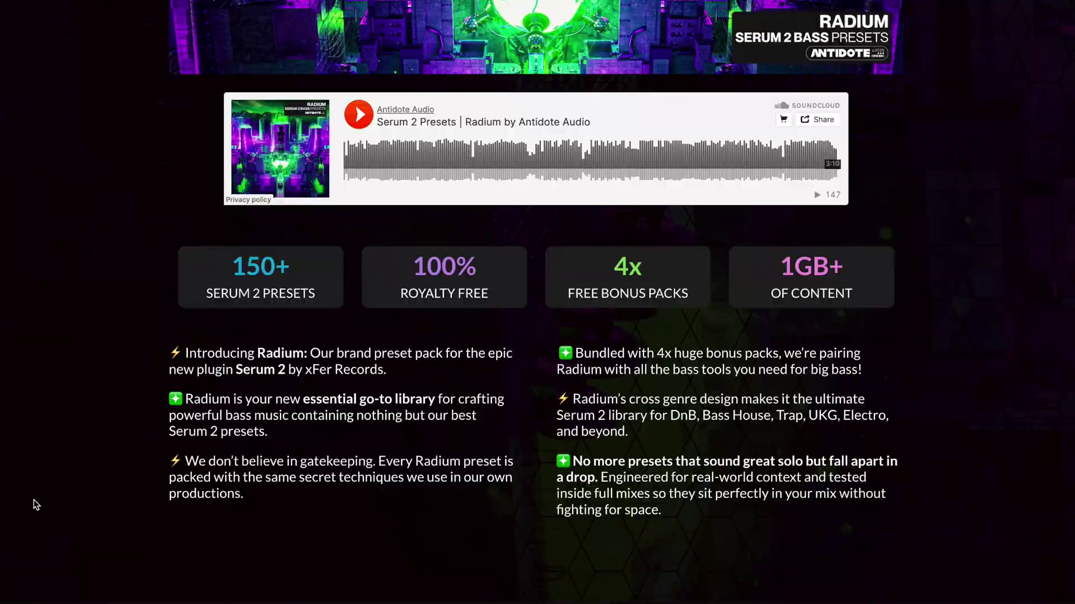
{"action": "scroll", "coordinate": [34, 505], "scroll_direction": "down", "scroll_amount": 5}
{"action": "scroll", "coordinate": [35, 505], "scroll_direction": "down", "scroll_amount": 5}
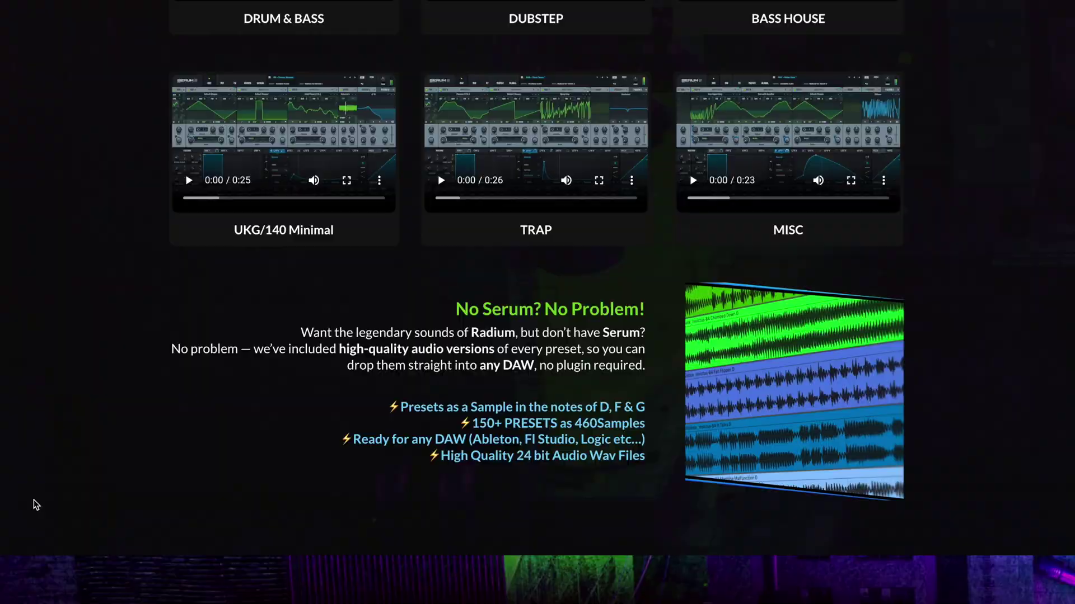
{"action": "scroll", "coordinate": [33, 504], "scroll_direction": "down", "scroll_amount": 5}
{"action": "scroll", "coordinate": [34, 505], "scroll_direction": "down", "scroll_amount": 5}
{"action": "scroll", "coordinate": [34, 504], "scroll_direction": "down", "scroll_amount": 5}
{"action": "scroll", "coordinate": [34, 504], "scroll_direction": "down", "scroll_amount": 5}
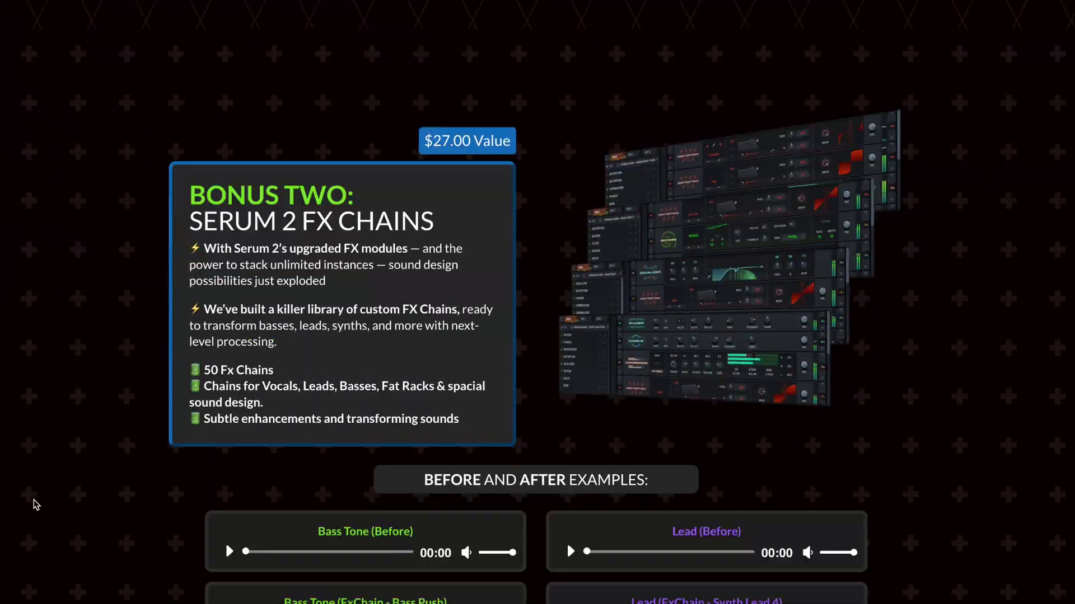
{"action": "scroll", "coordinate": [34, 504], "scroll_direction": "down", "scroll_amount": 5}
{"action": "scroll", "coordinate": [34, 504], "scroll_direction": "down", "scroll_amount": 5}
{"action": "scroll", "coordinate": [34, 504], "scroll_direction": "down", "scroll_amount": 5}
{"action": "scroll", "coordinate": [33, 504], "scroll_direction": "down", "scroll_amount": 5}
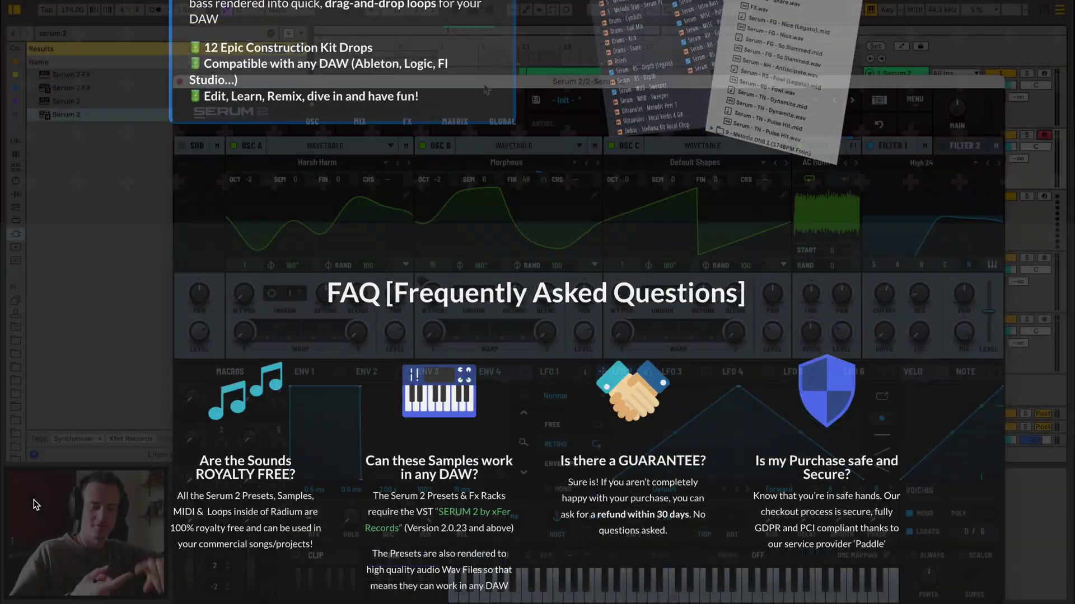